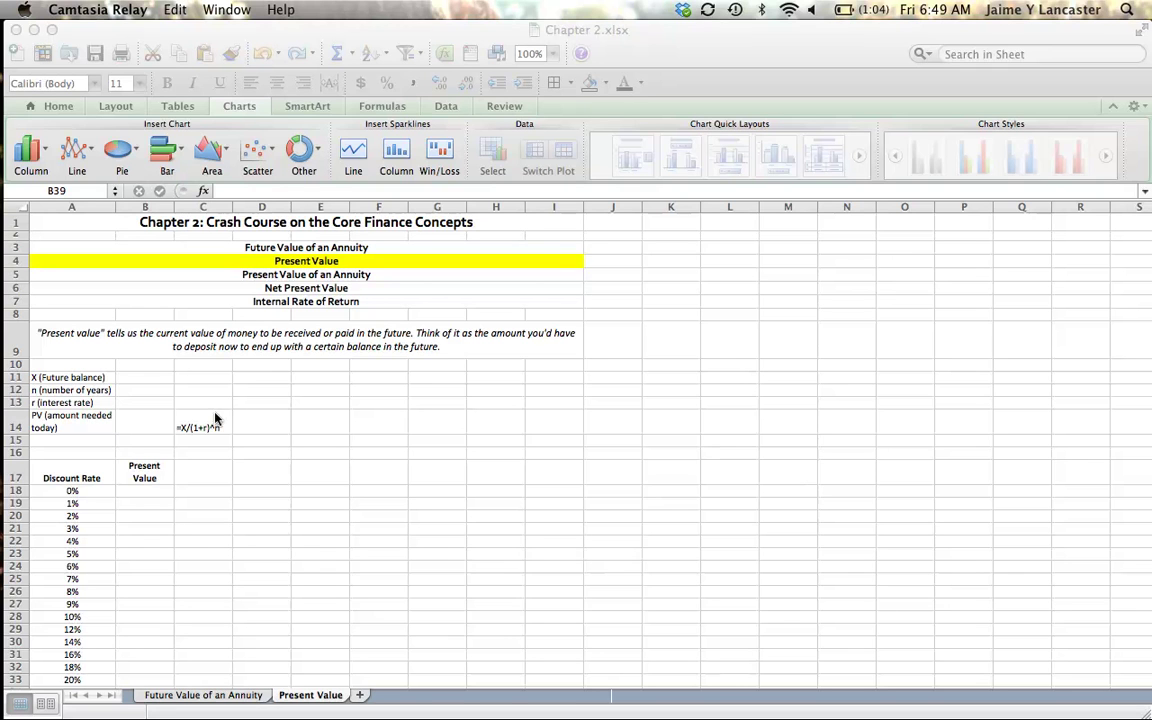
# Enter 5000 in B11, 4 in B12 and 10% in B13
pyautogui.click(152, 384)
pyautogui.click(156, 378)
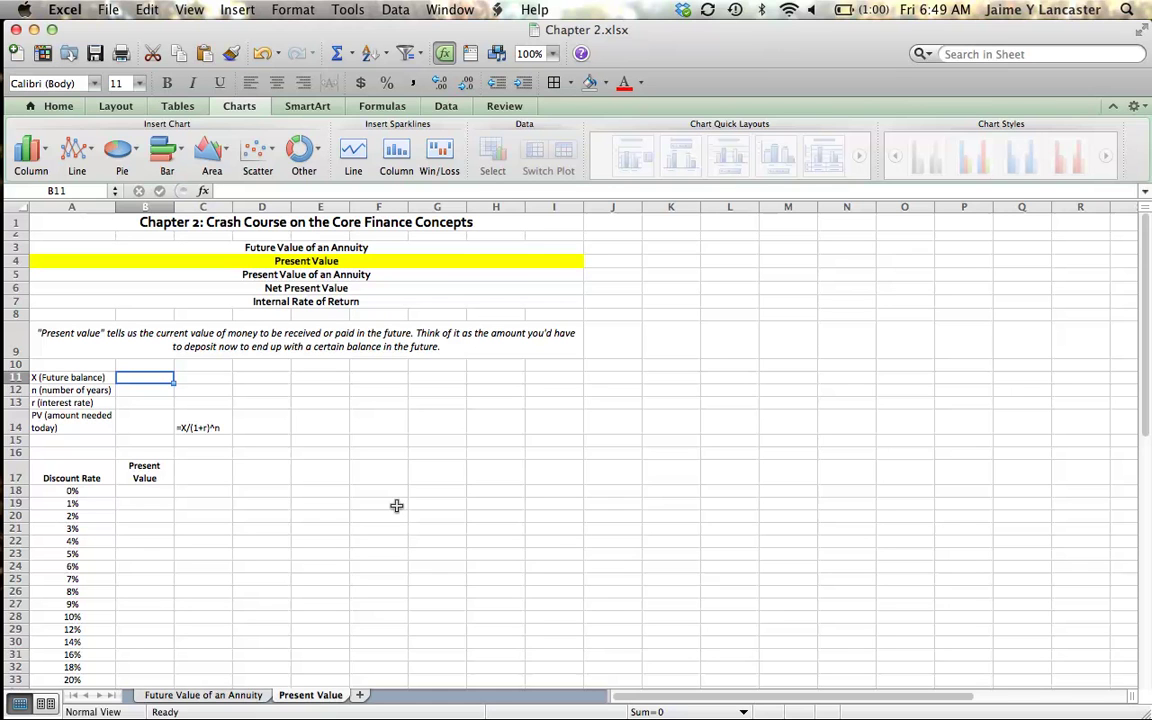
pyautogui.write('5000')
pyautogui.press('Return')
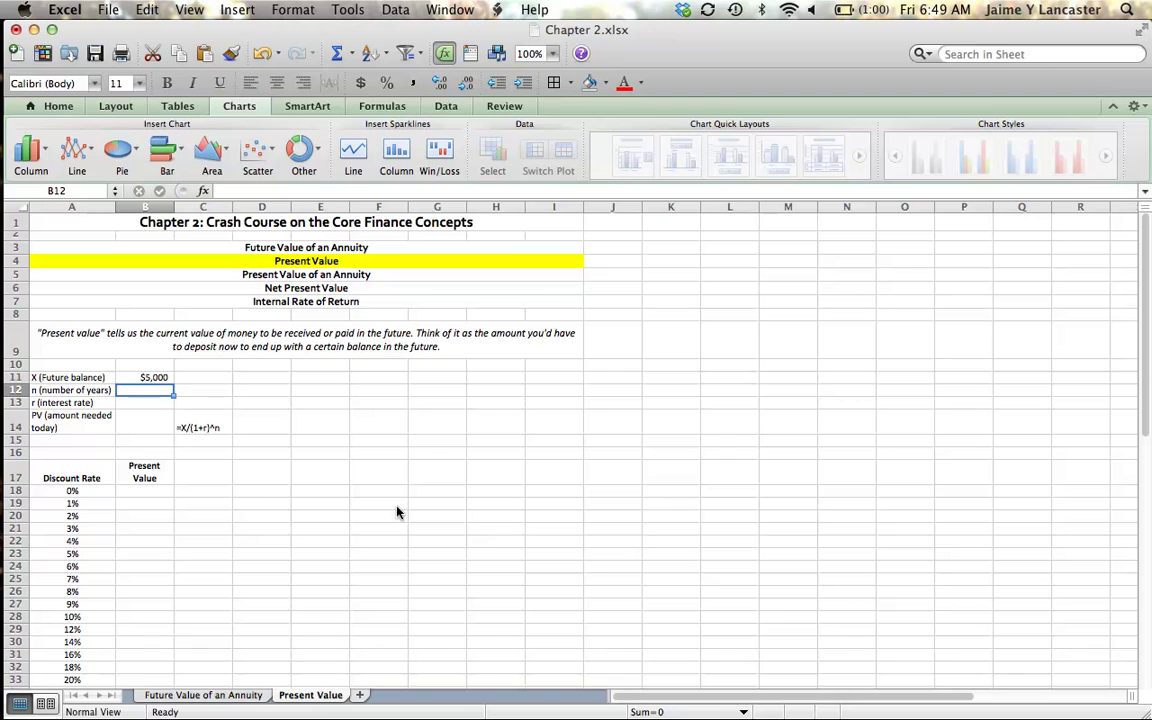
pyautogui.write('4')
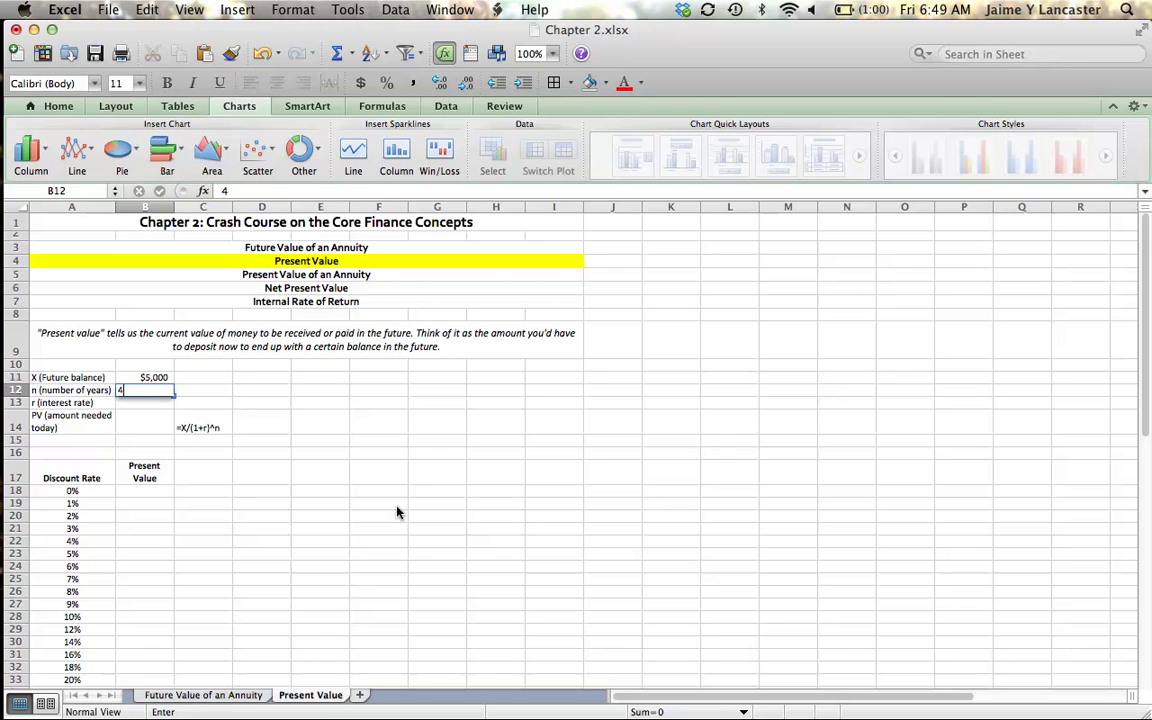
pyautogui.press('Return')
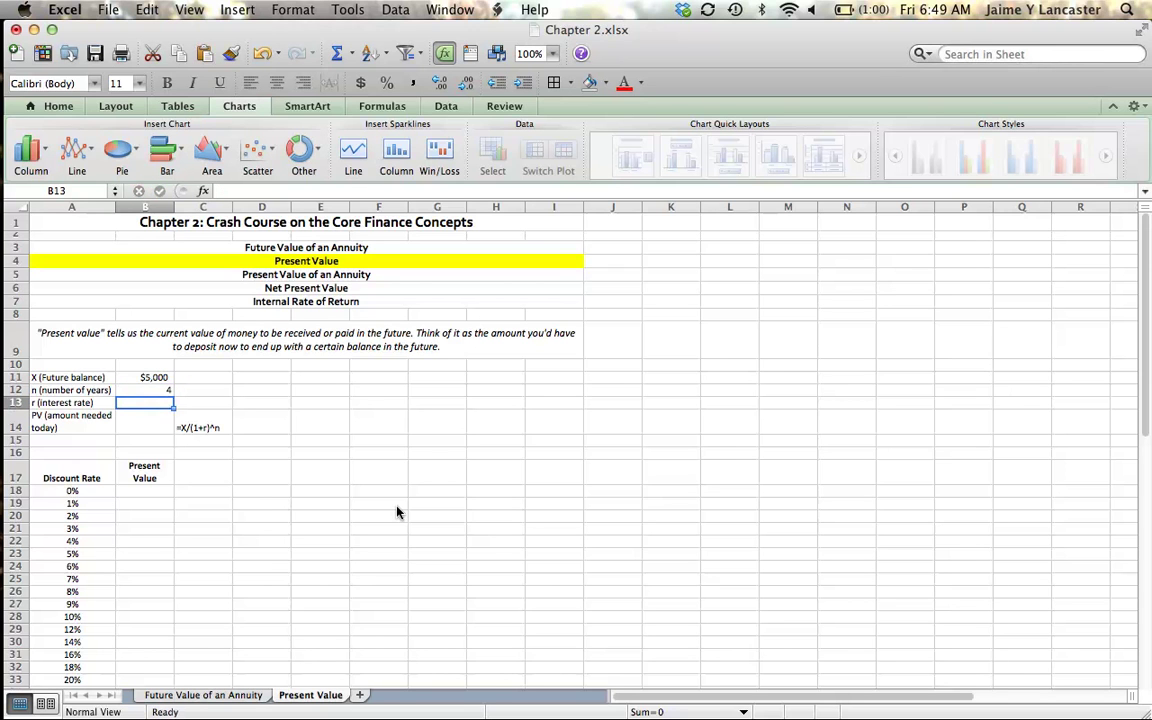
pyautogui.write('10')
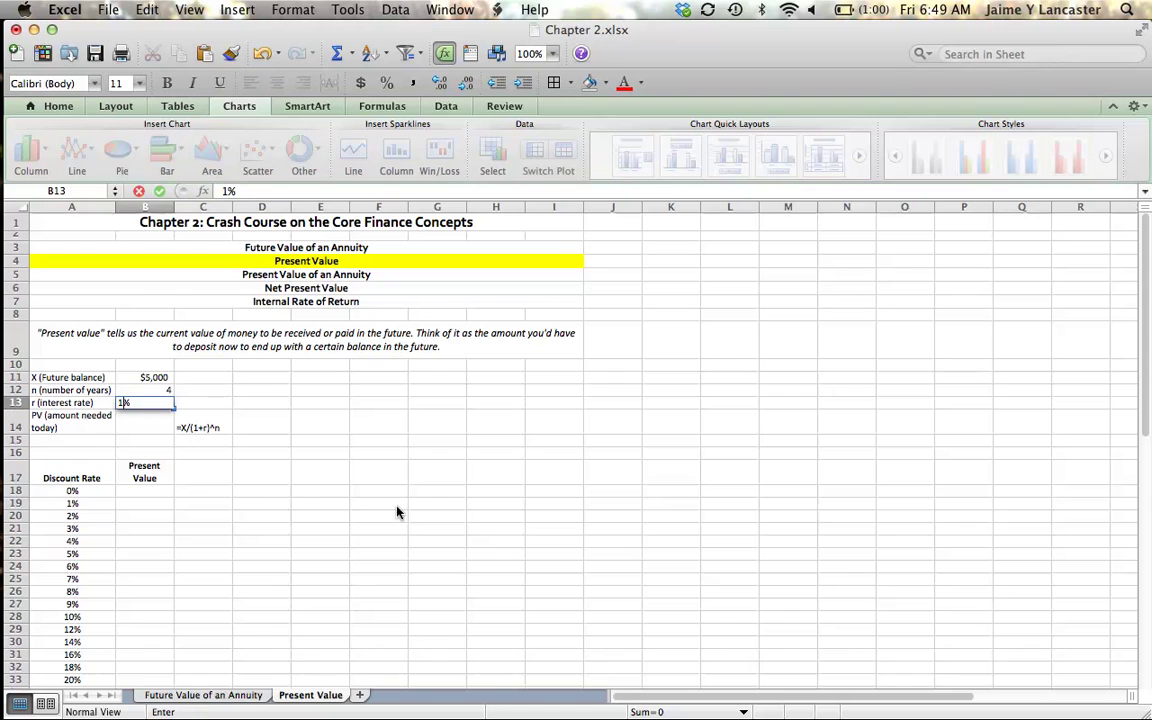
pyautogui.click(537, 520)
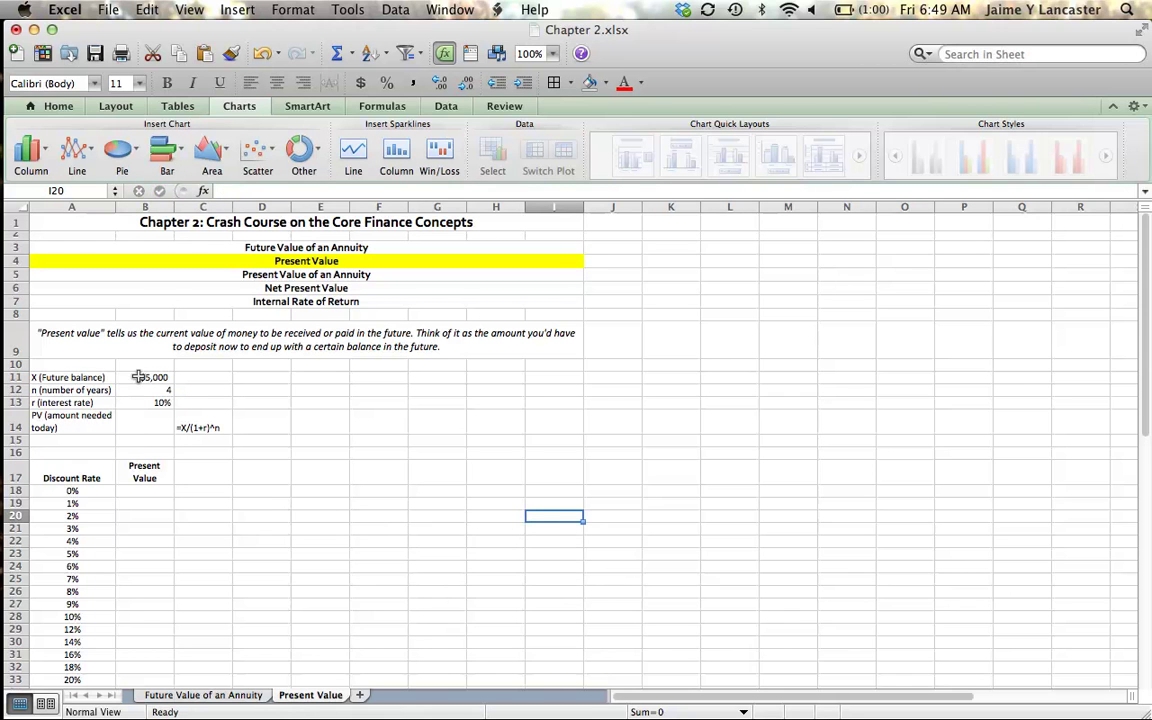
# Review the input labels in A11:A14, from future balance to amount needed today
pyautogui.click(41, 374)
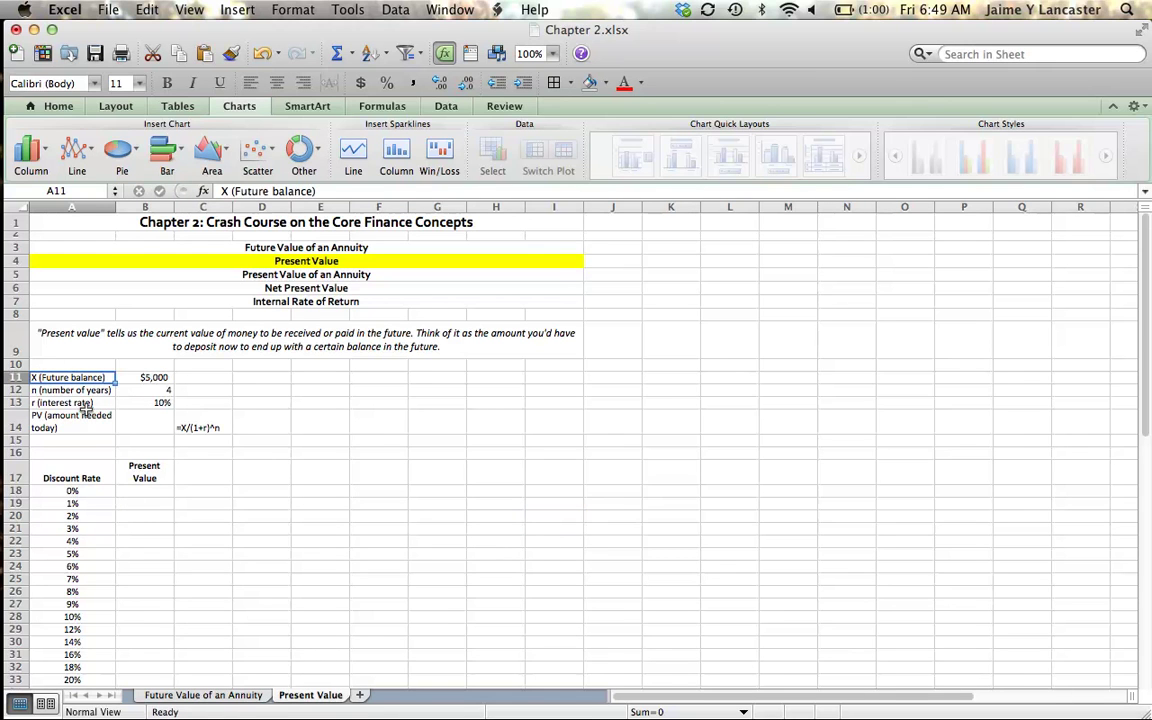
pyautogui.click(74, 390)
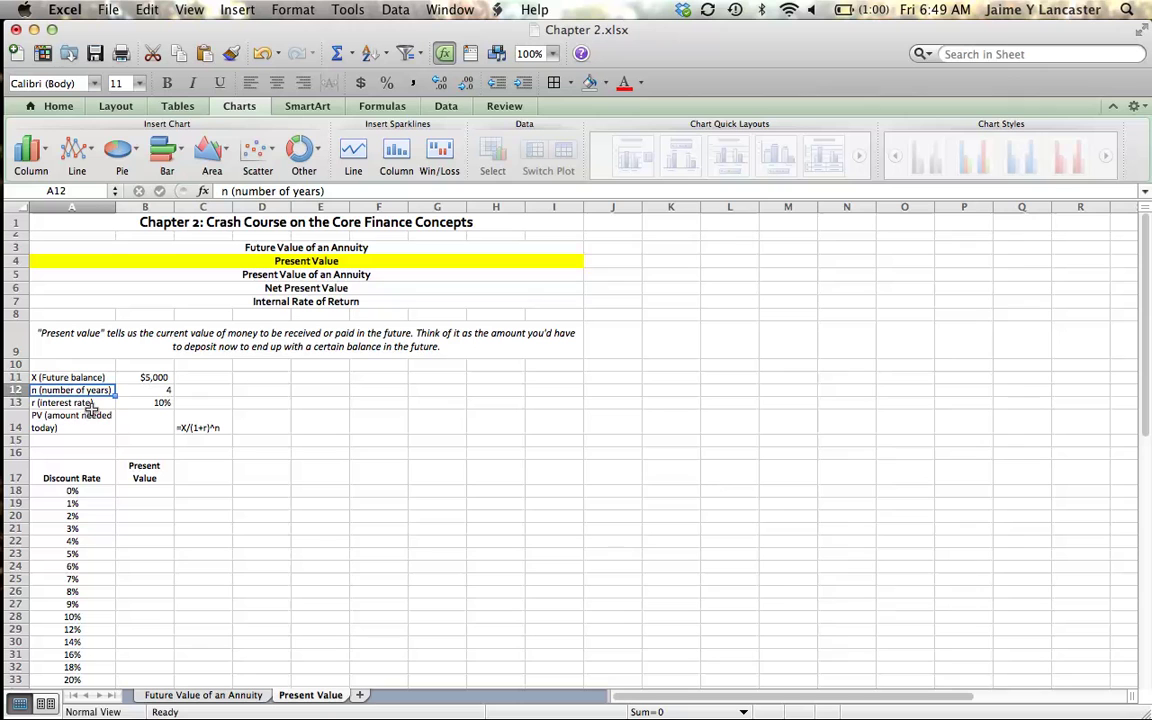
pyautogui.click(83, 401)
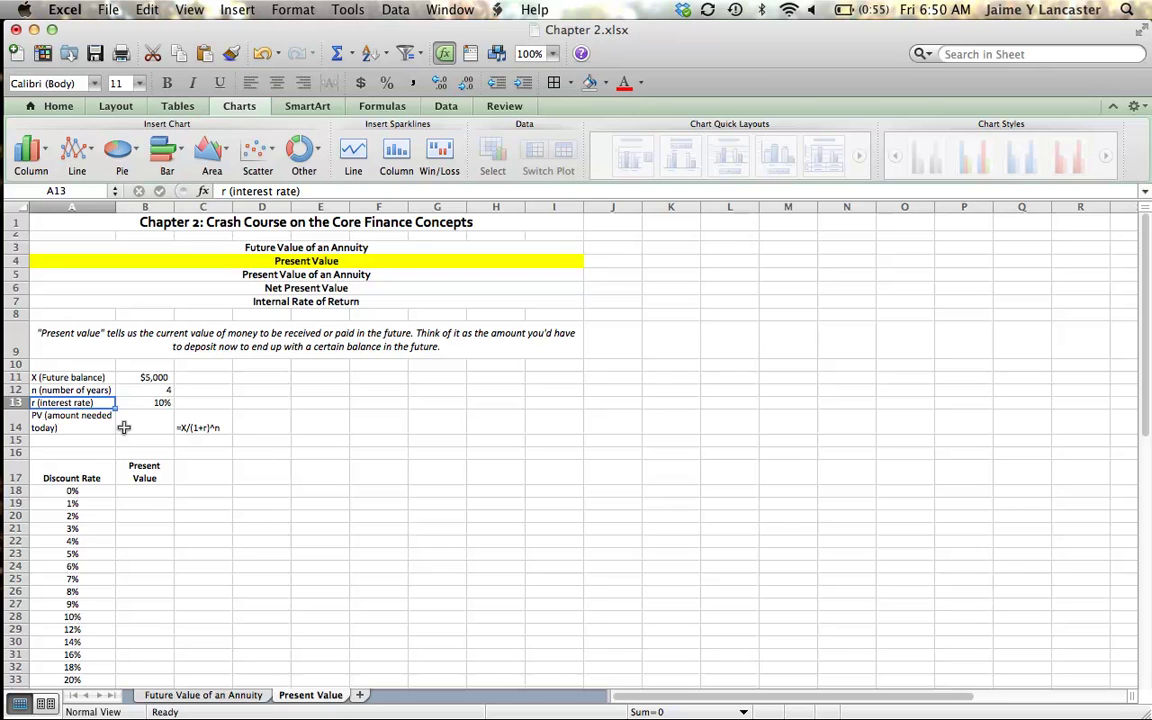
pyautogui.click(80, 421)
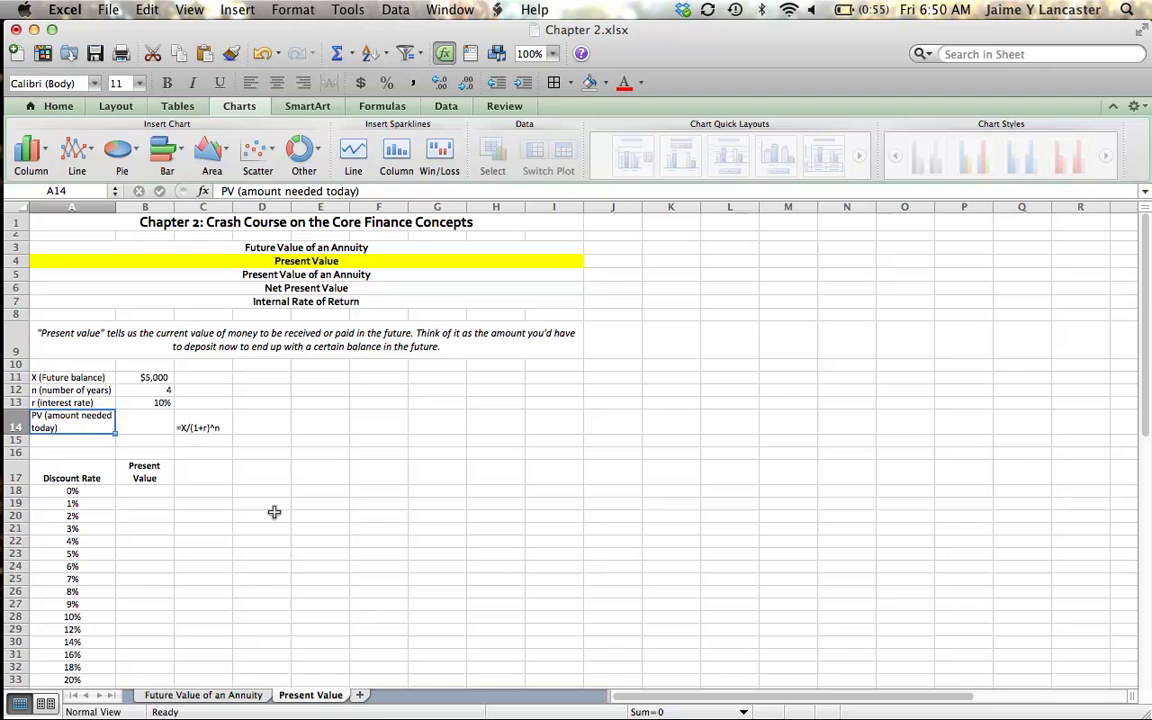
# Enter =B11/(1+B13)^B12 in B14, giving $3,415.07 needed today
pyautogui.press('Right')
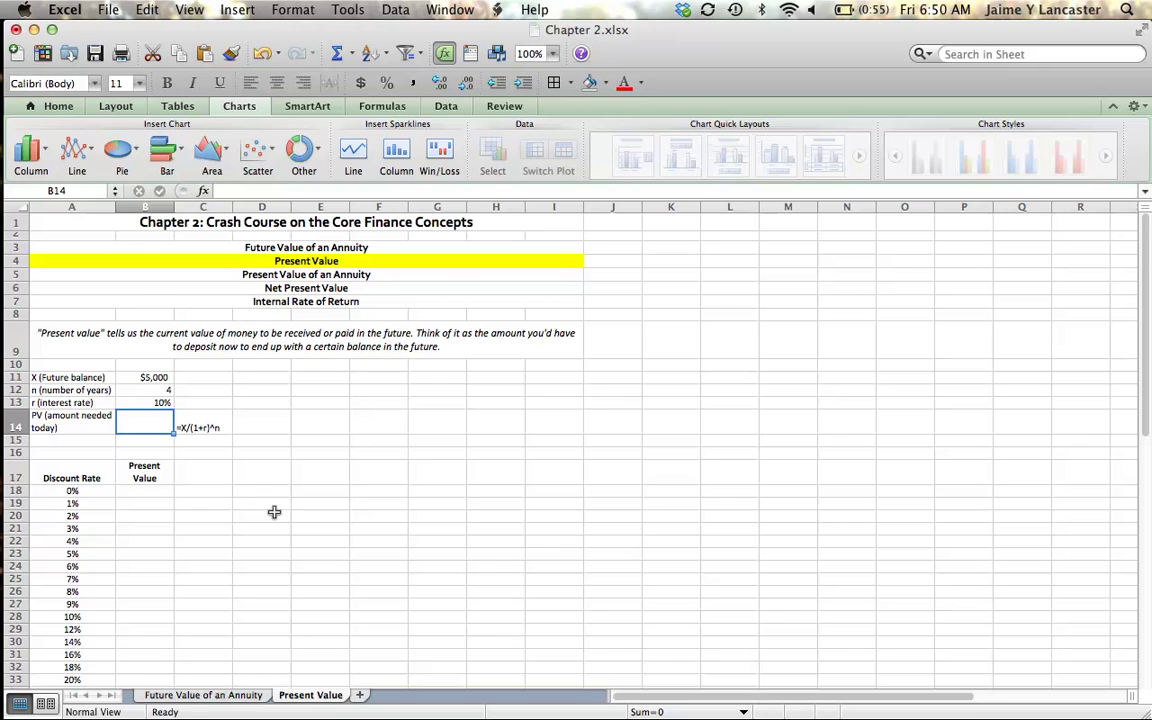
pyautogui.write('=')
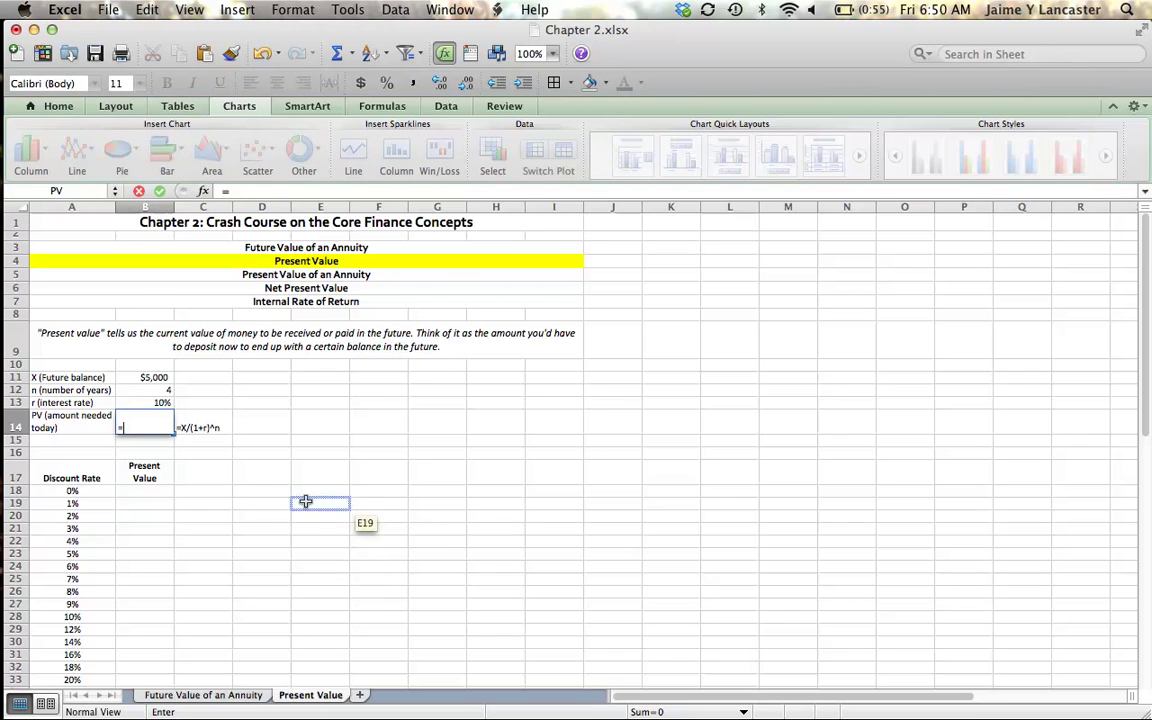
pyautogui.click(155, 379)
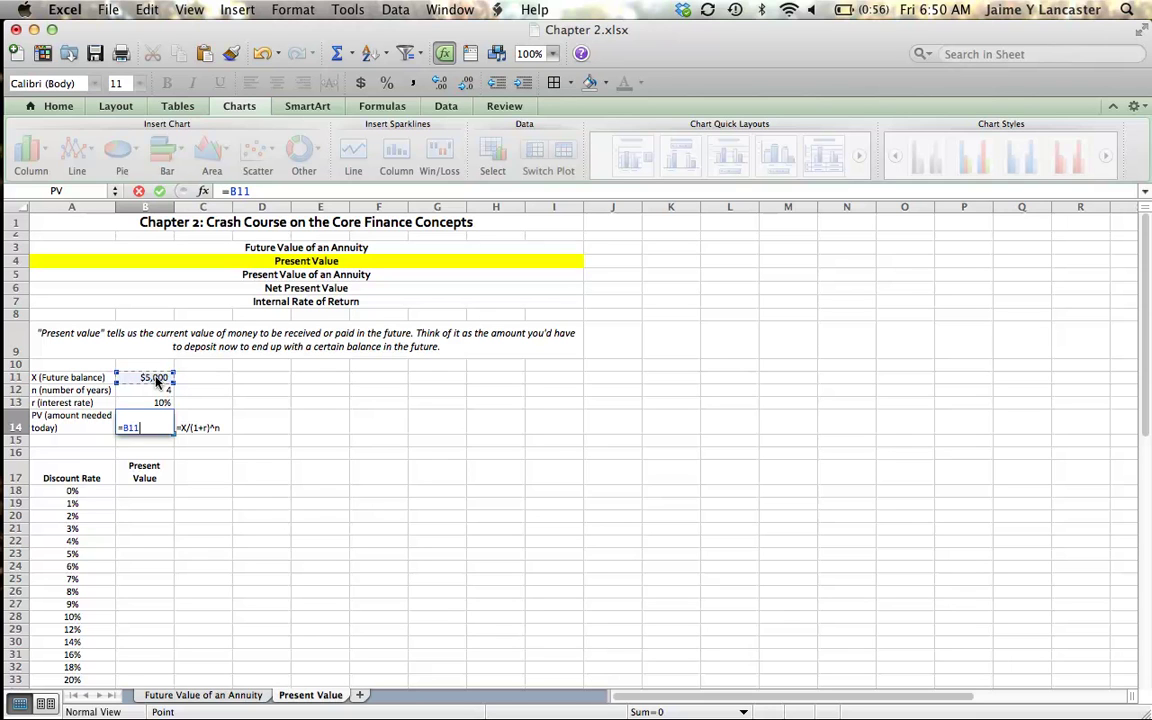
pyautogui.write('/(1+')
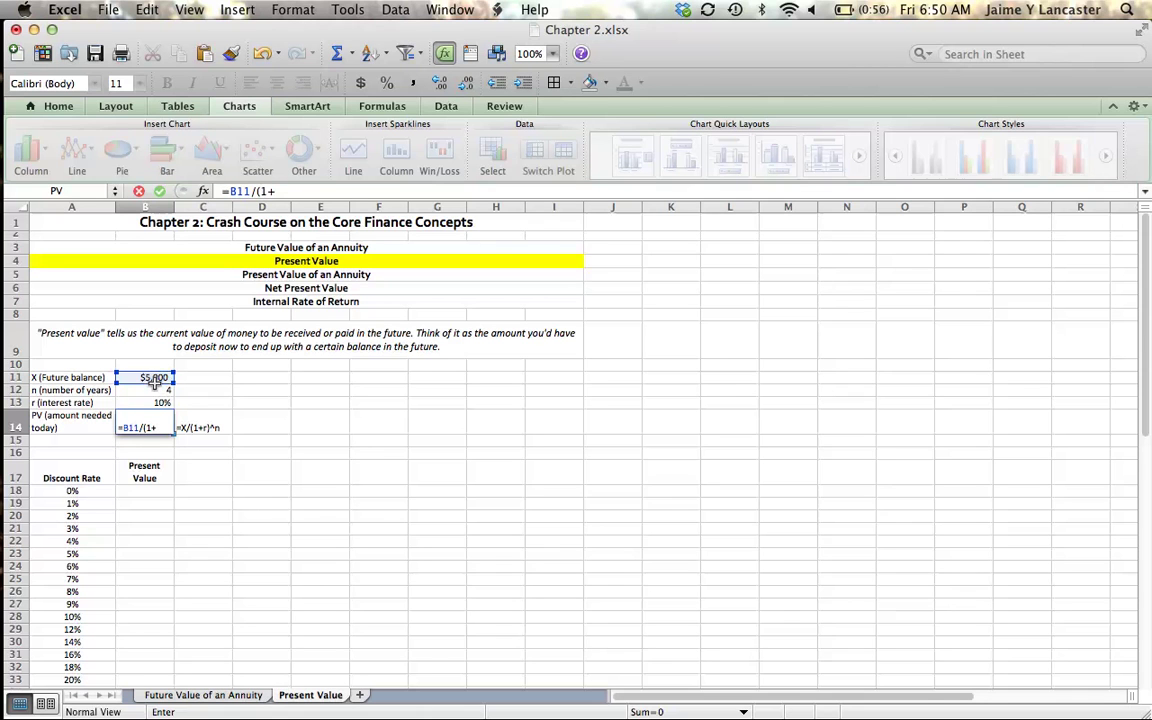
pyautogui.click(150, 402)
pyautogui.write(')')
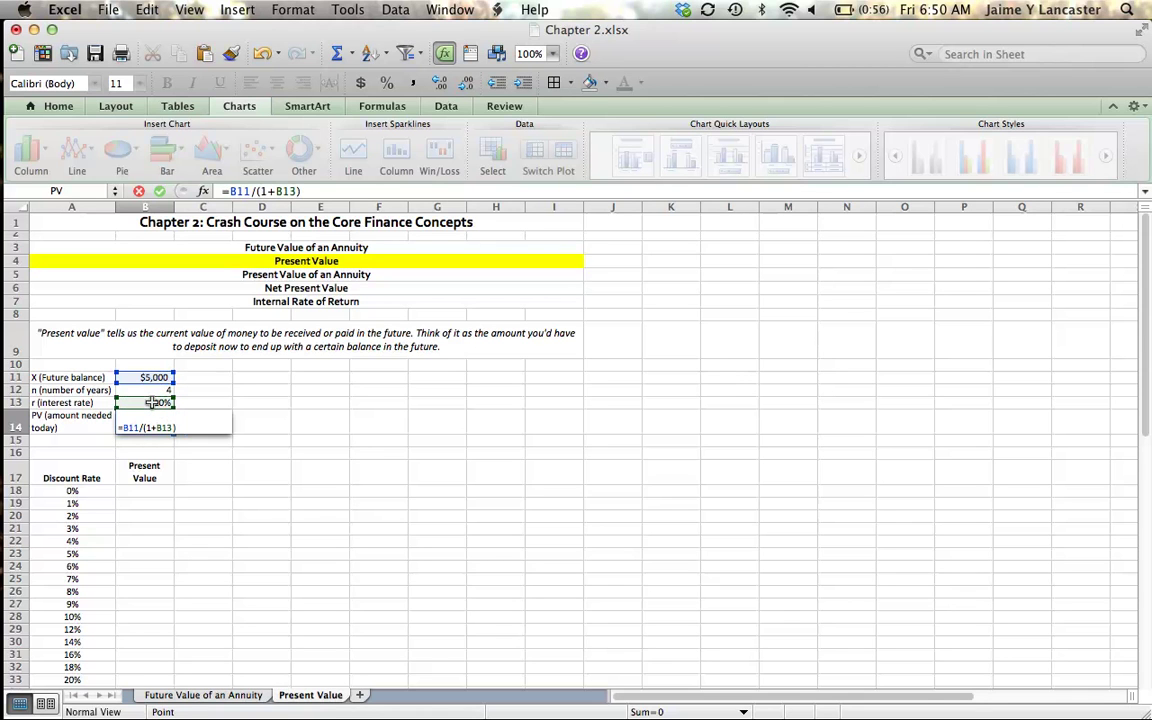
pyautogui.write('^')
pyautogui.click(151, 390)
pyautogui.press('Return')
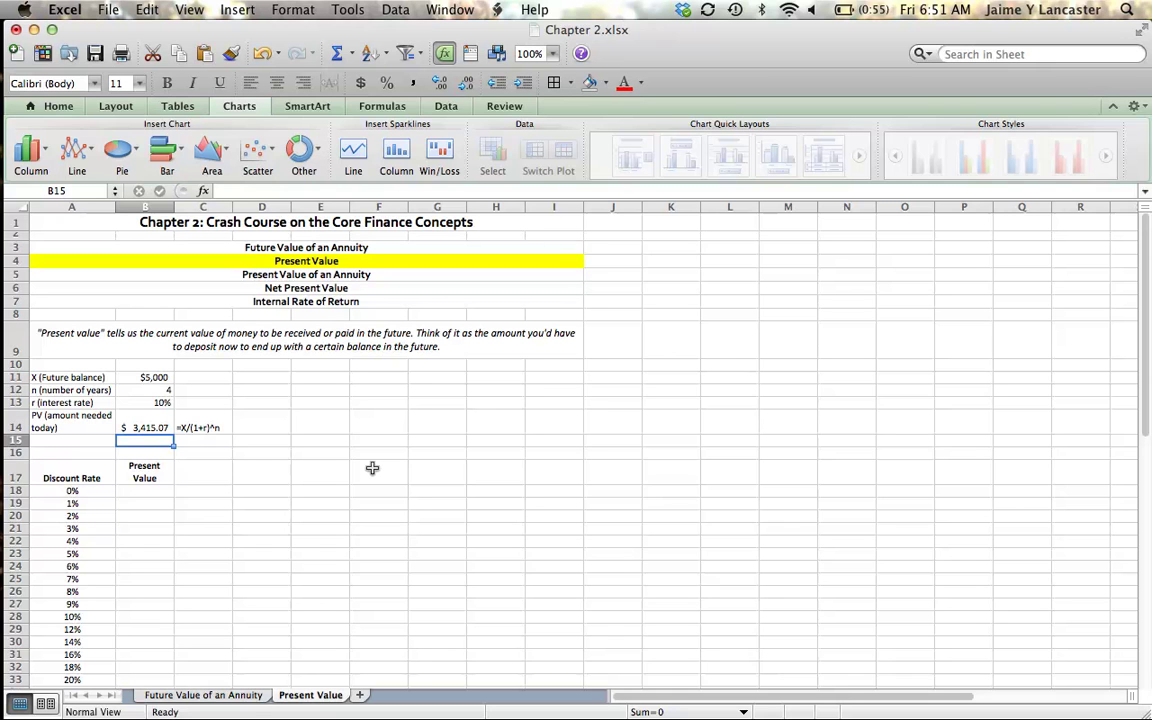
# Scroll down to the 50% rate and start a formula in B18 beside 0%
pyautogui.scroll(-3, 372, 468)
pyautogui.scroll(-2, 372, 468)
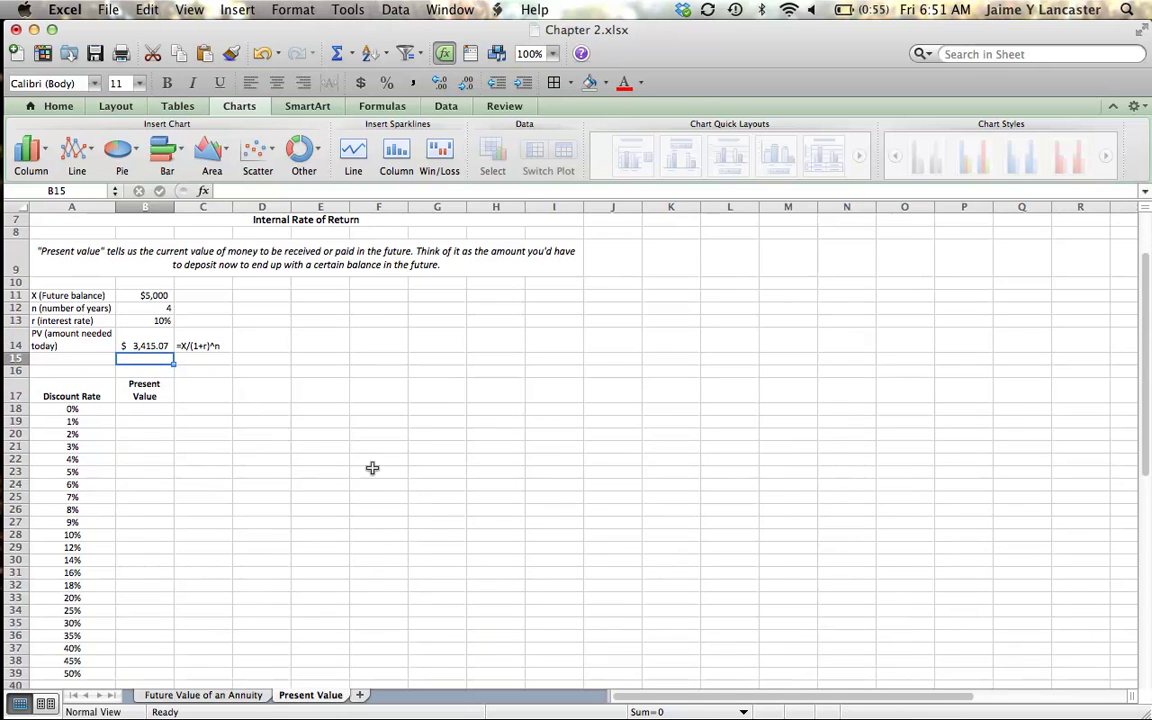
pyautogui.scroll(-1, 372, 468)
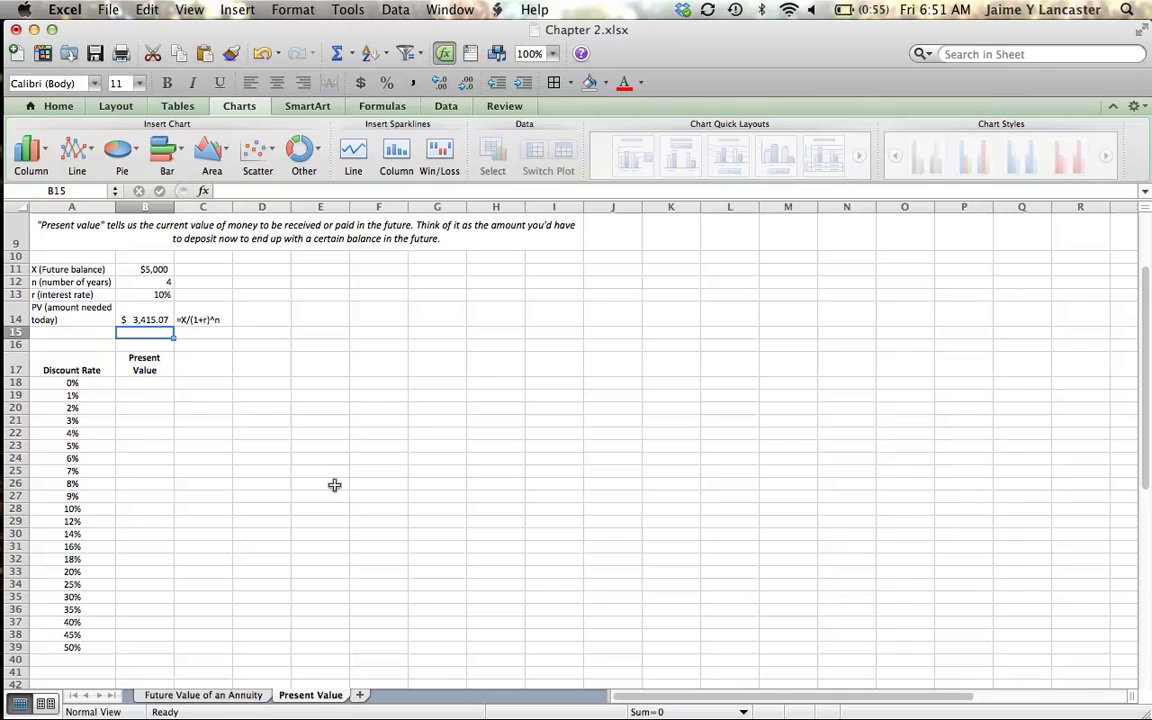
pyautogui.click(72, 645)
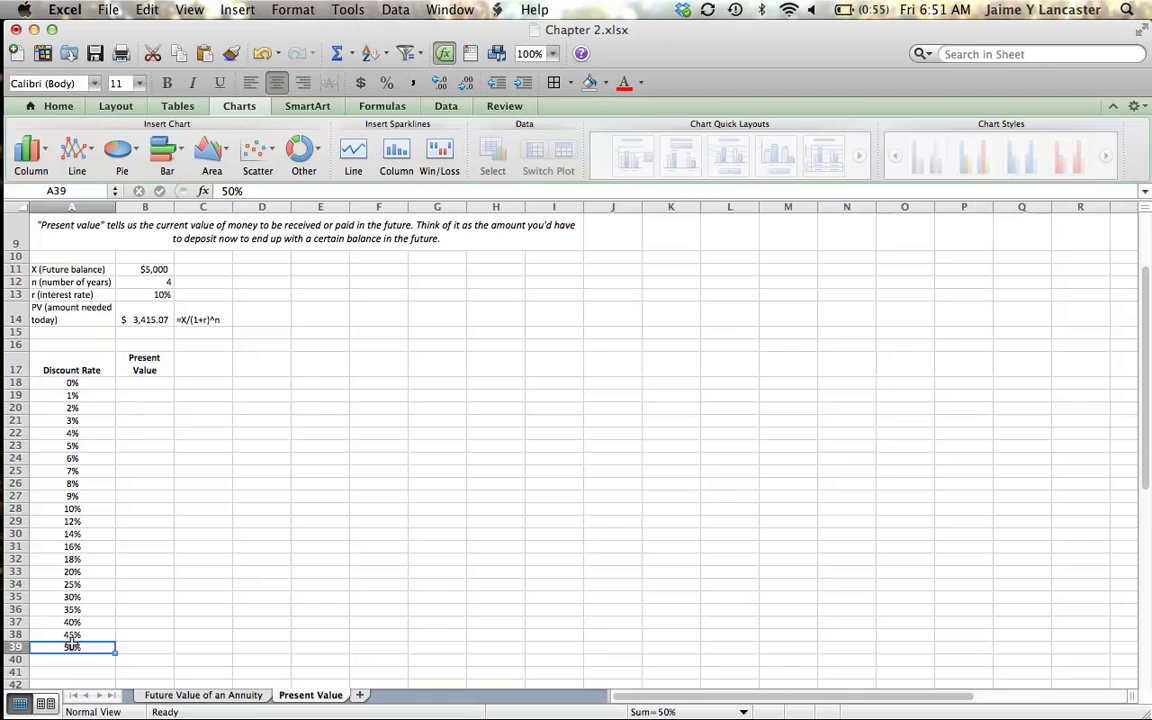
pyautogui.click(139, 383)
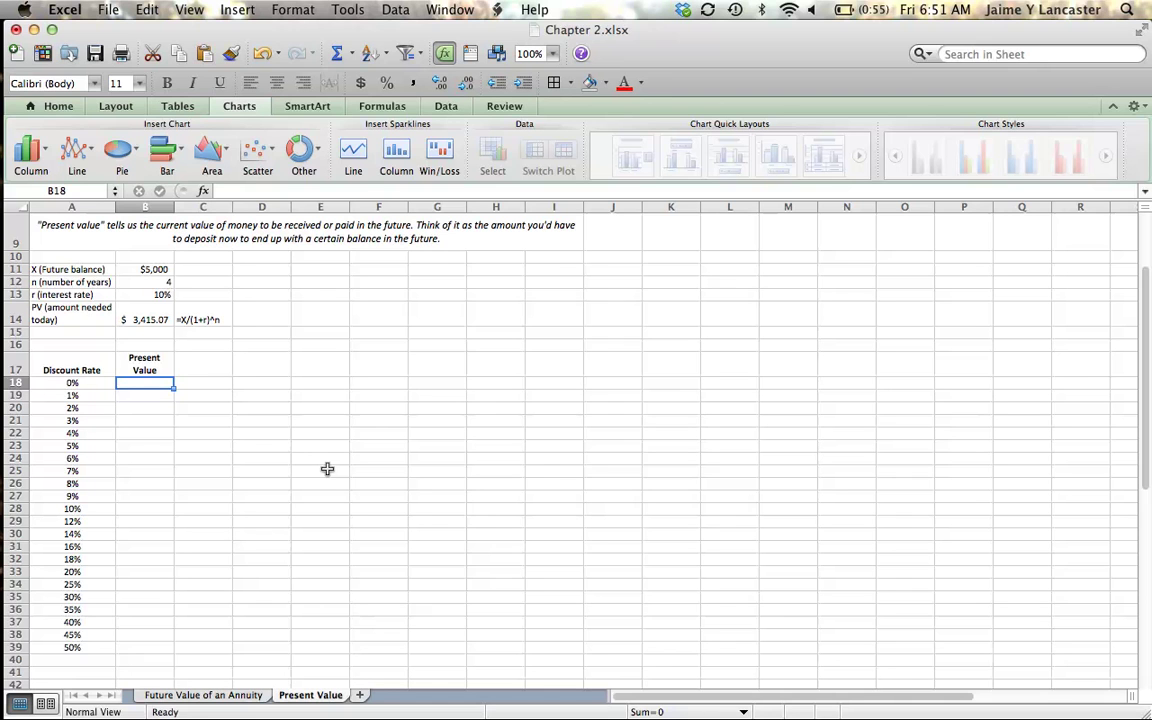
pyautogui.write('=')
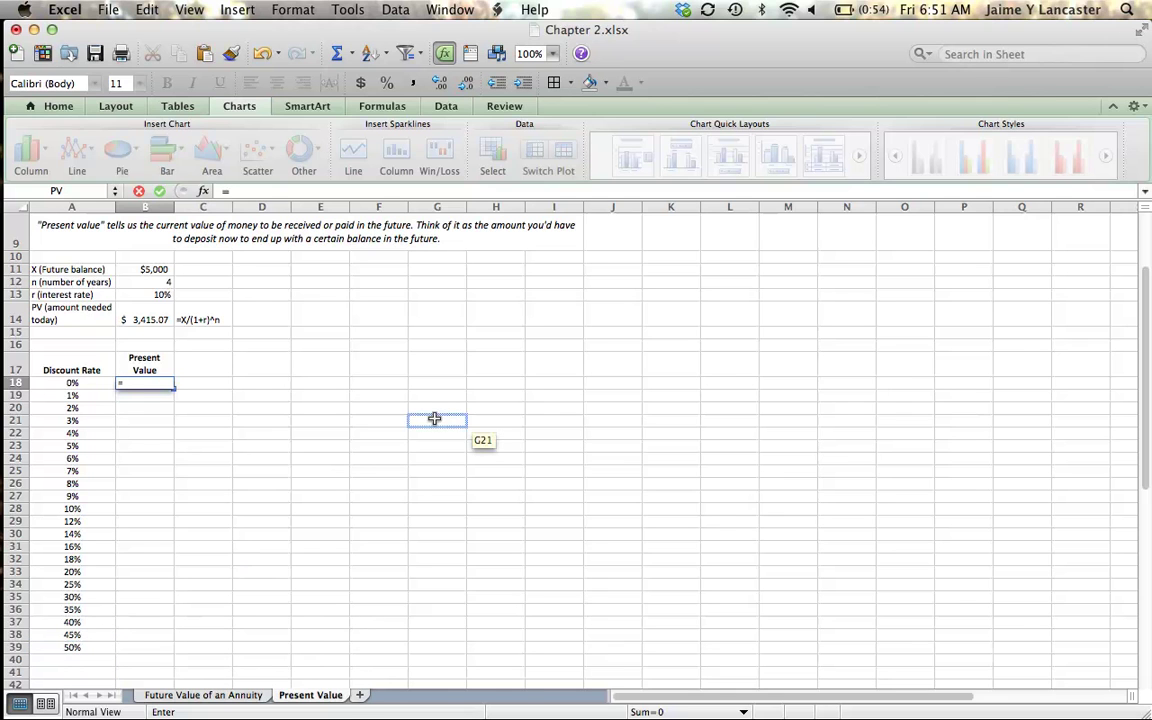
# Enter =B11/(1+A18)^B12 in B18 to get 5000, then start B19's formula
pyautogui.click(143, 270)
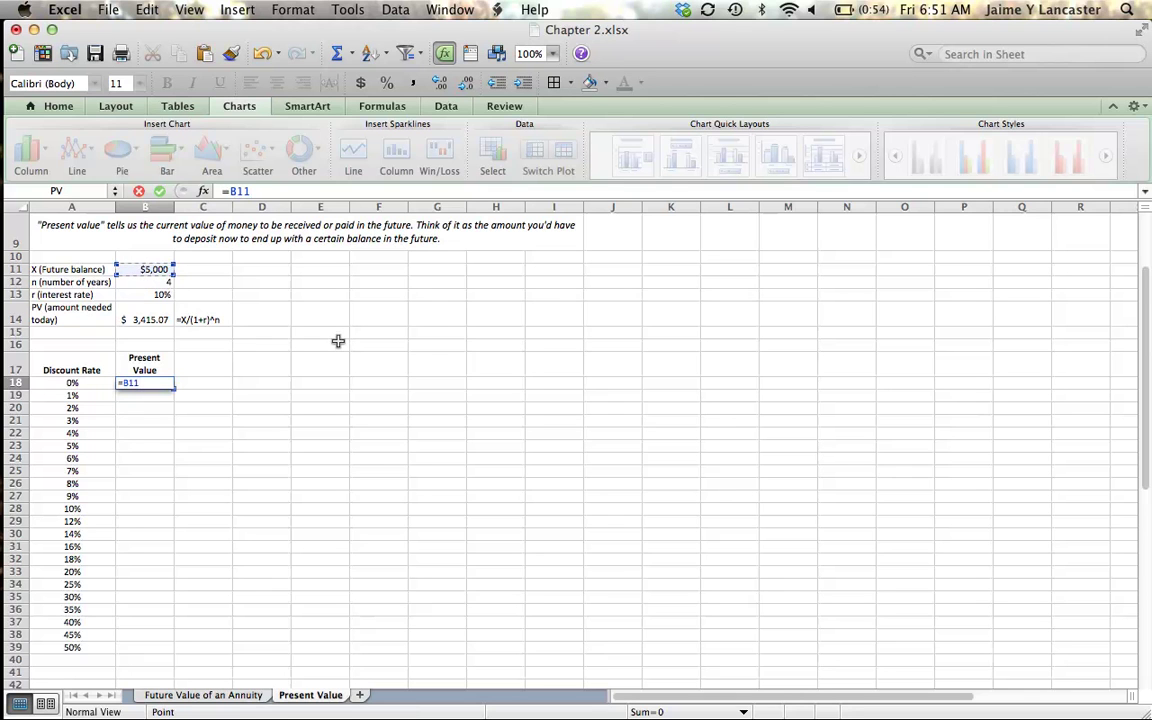
pyautogui.write('/(1+')
pyautogui.click(89, 384)
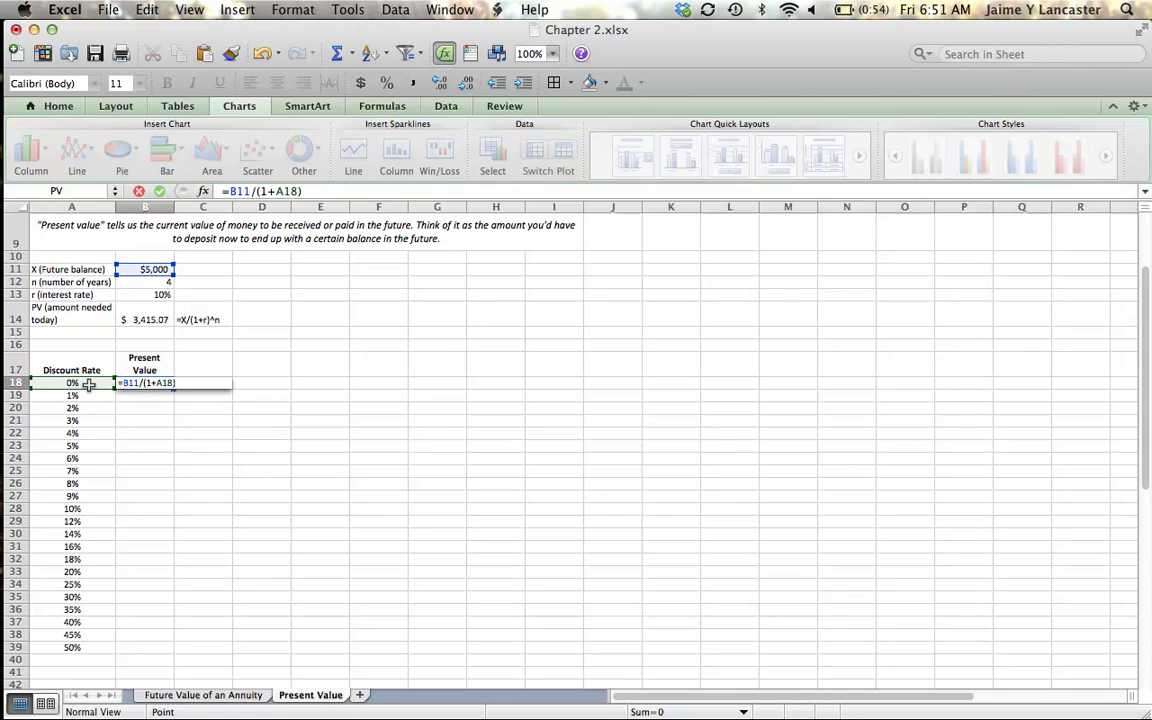
pyautogui.write('^')
pyautogui.click(147, 283)
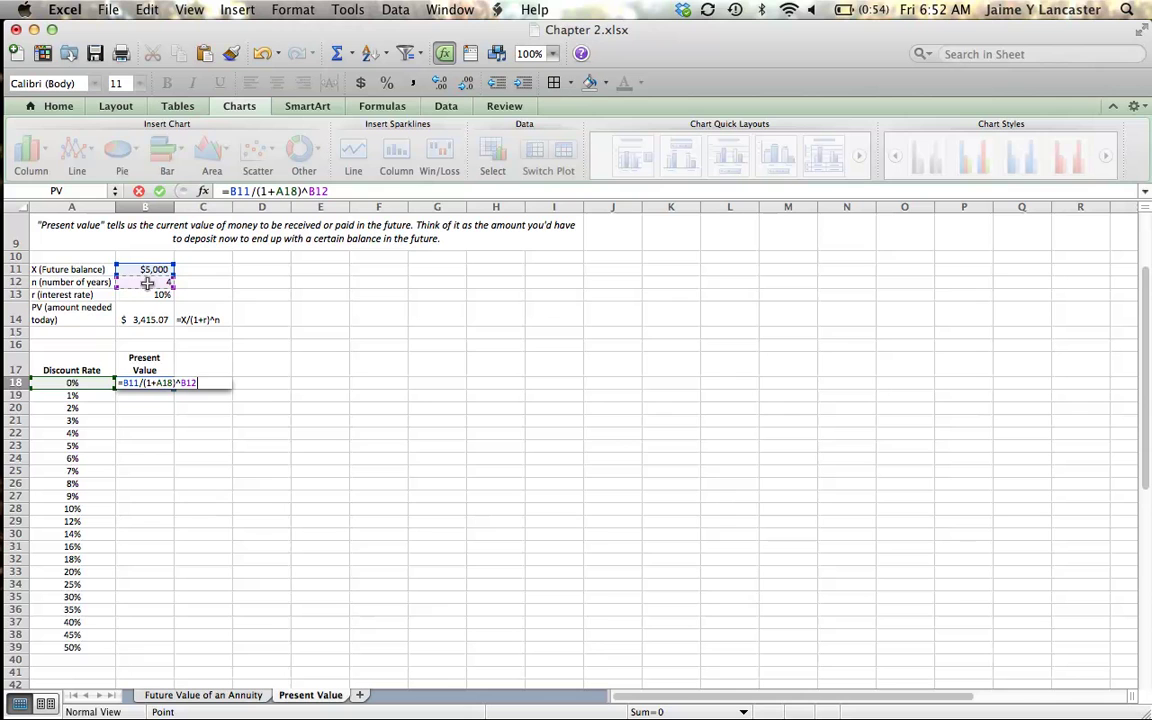
pyautogui.press('Return')
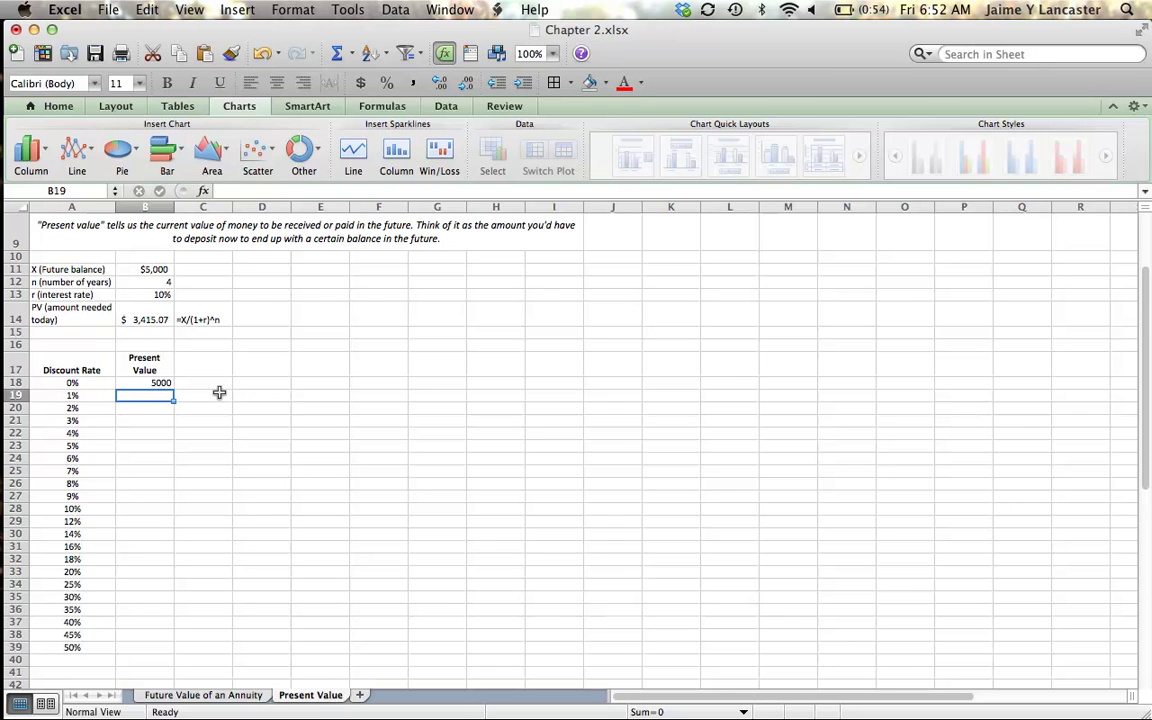
pyautogui.write('=')
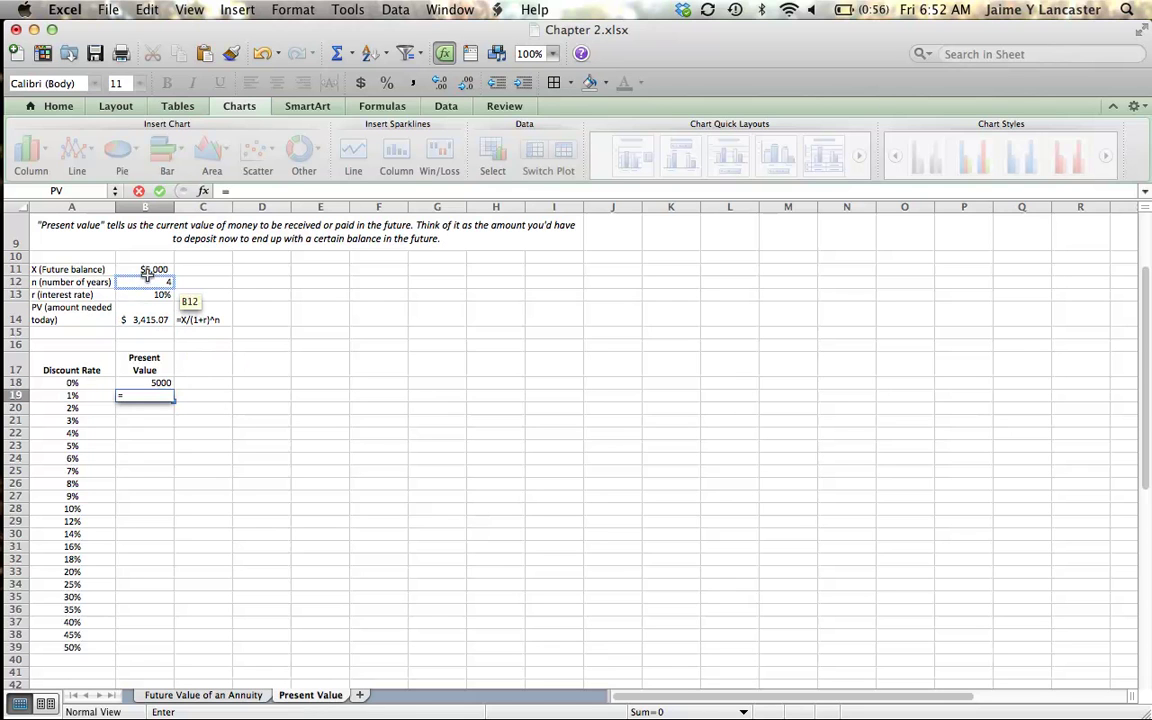
# Complete B19 as =$B$11/(1+A19)^$B$12, giving 4804.90172 for the 1% row
pyautogui.click(148, 270)
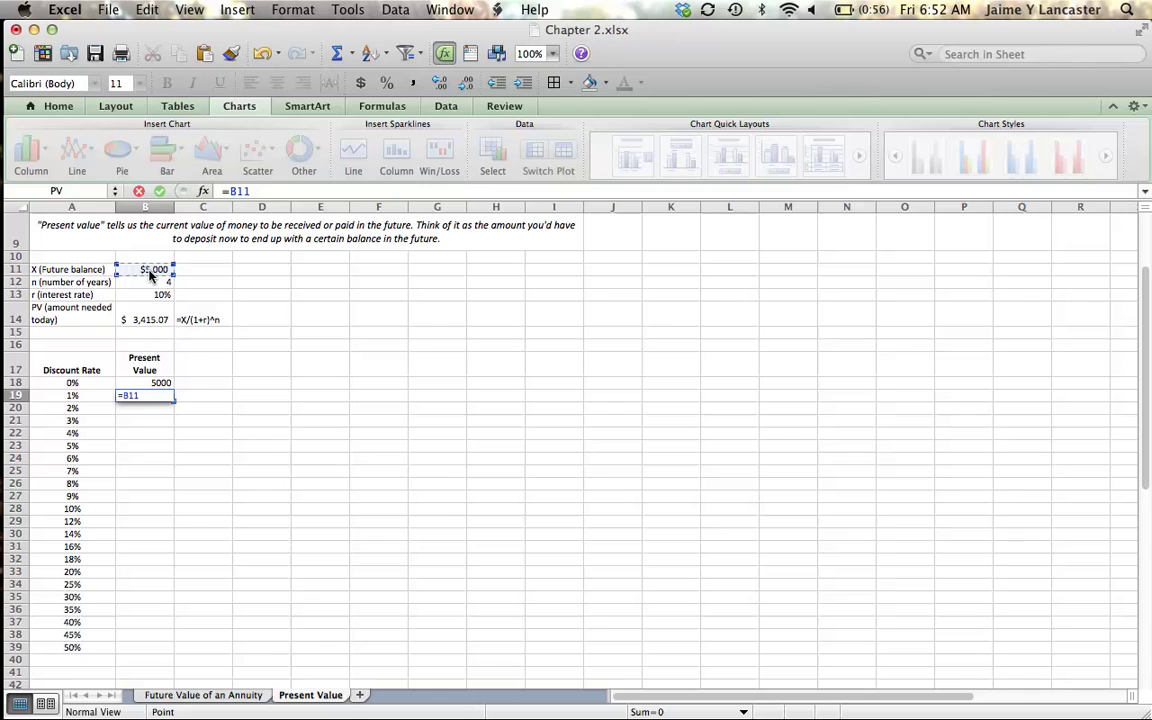
pyautogui.press('super+t')
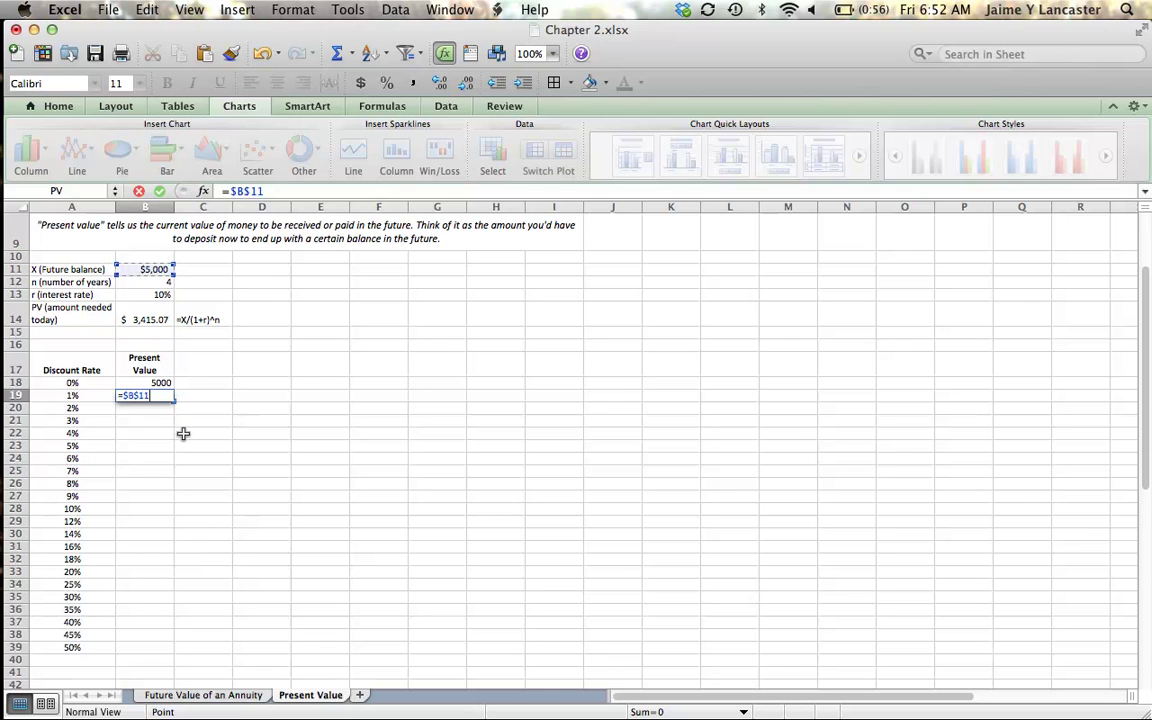
pyautogui.write('/(1+')
pyautogui.click(73, 396)
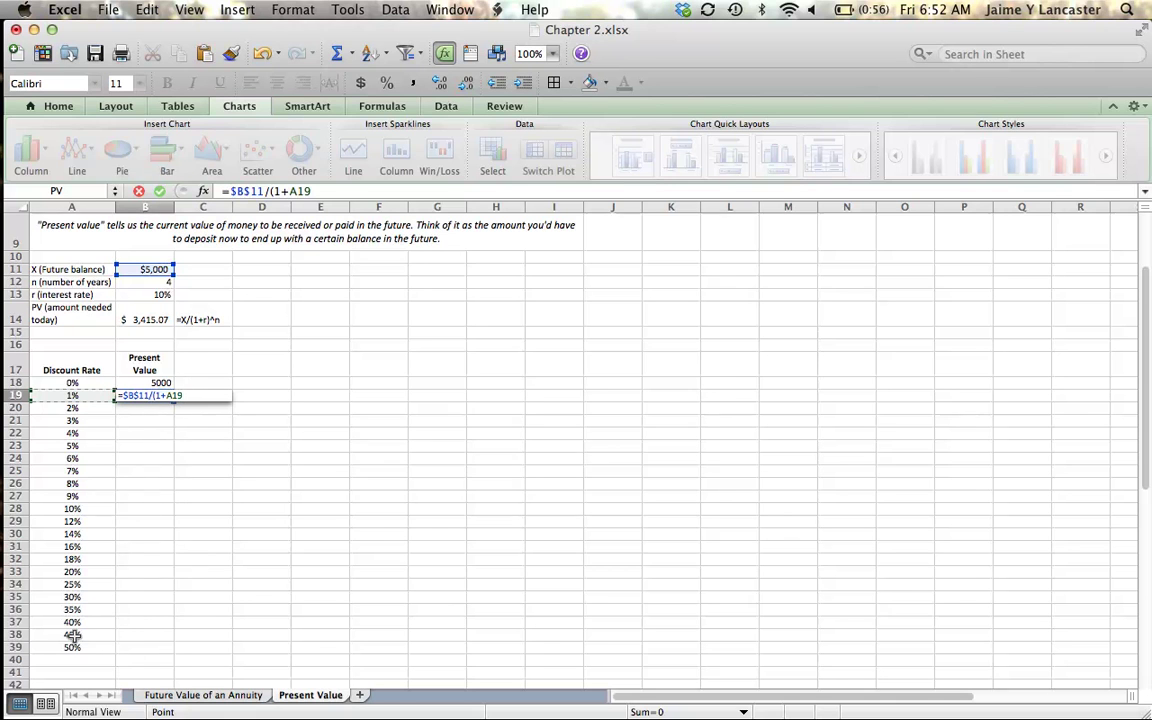
pyautogui.write(')^')
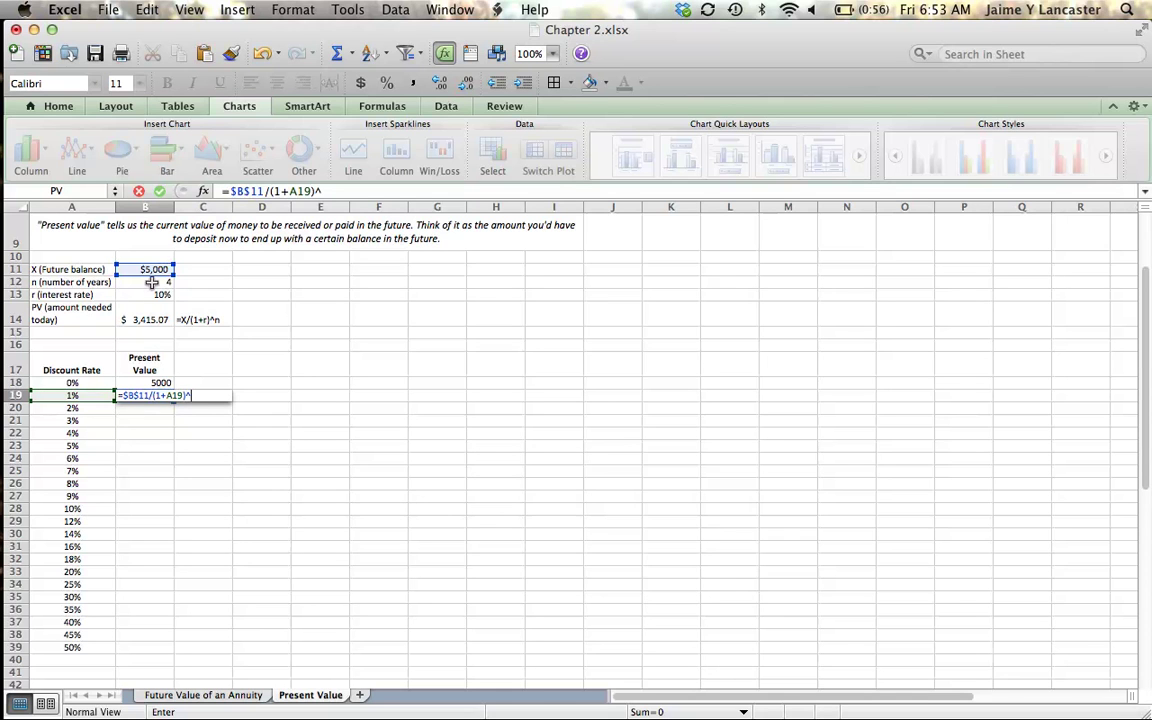
pyautogui.click(151, 283)
pyautogui.press('super+t')
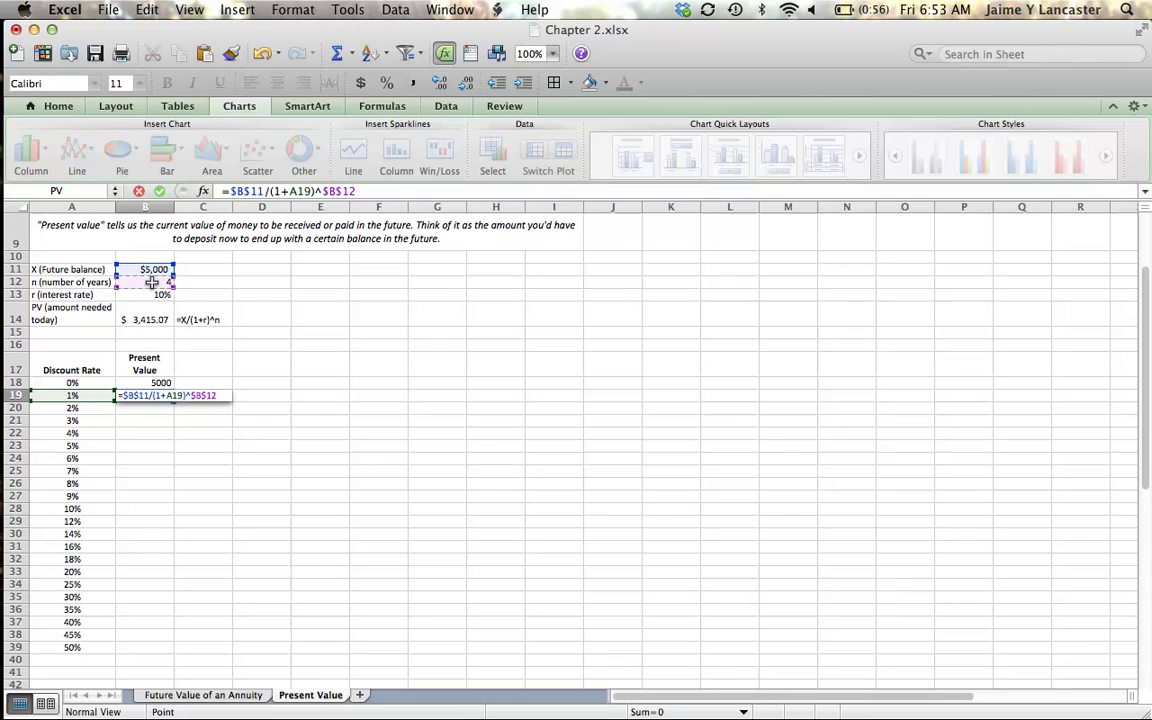
pyautogui.press('Return')
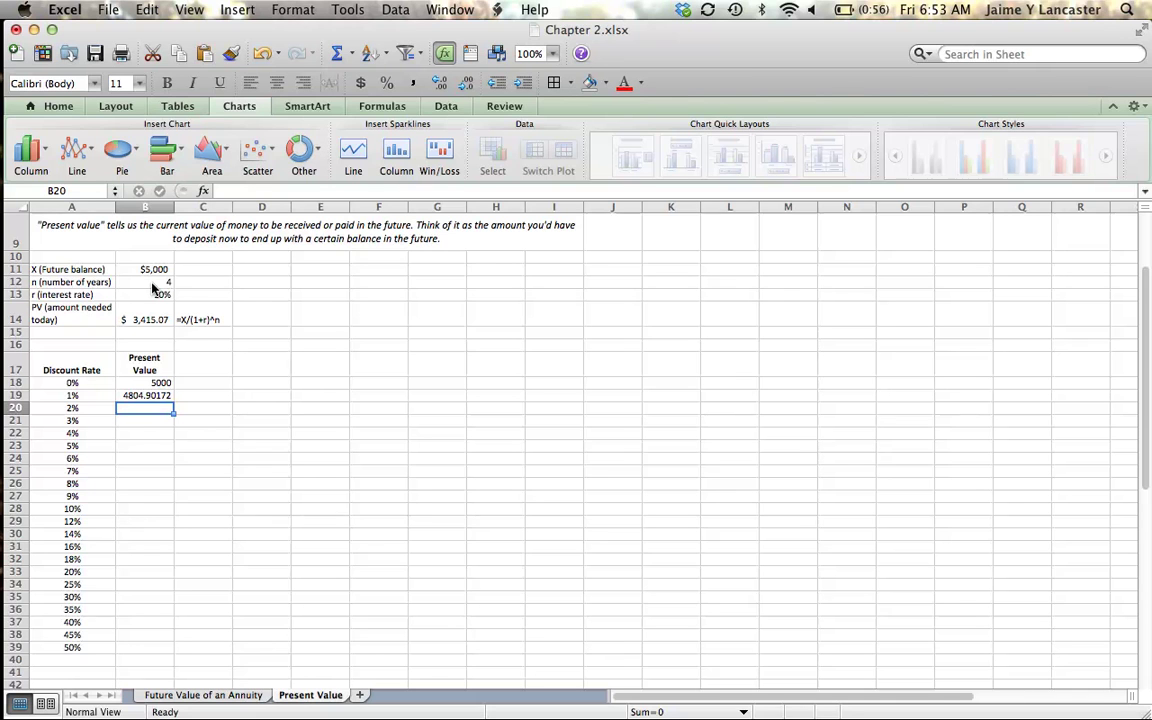
pyautogui.click(153, 394)
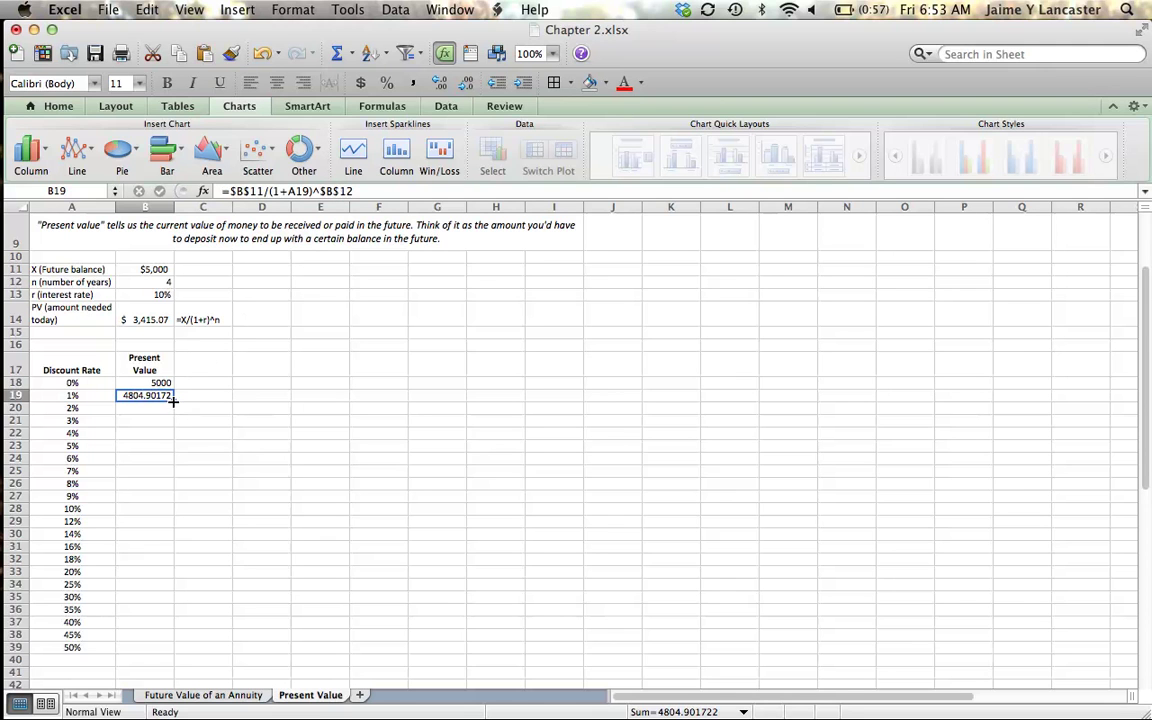
# Fill the formula down to the 50% row and format B18:B39 as accounting with no decimals
pyautogui.doubleClick(173, 400)
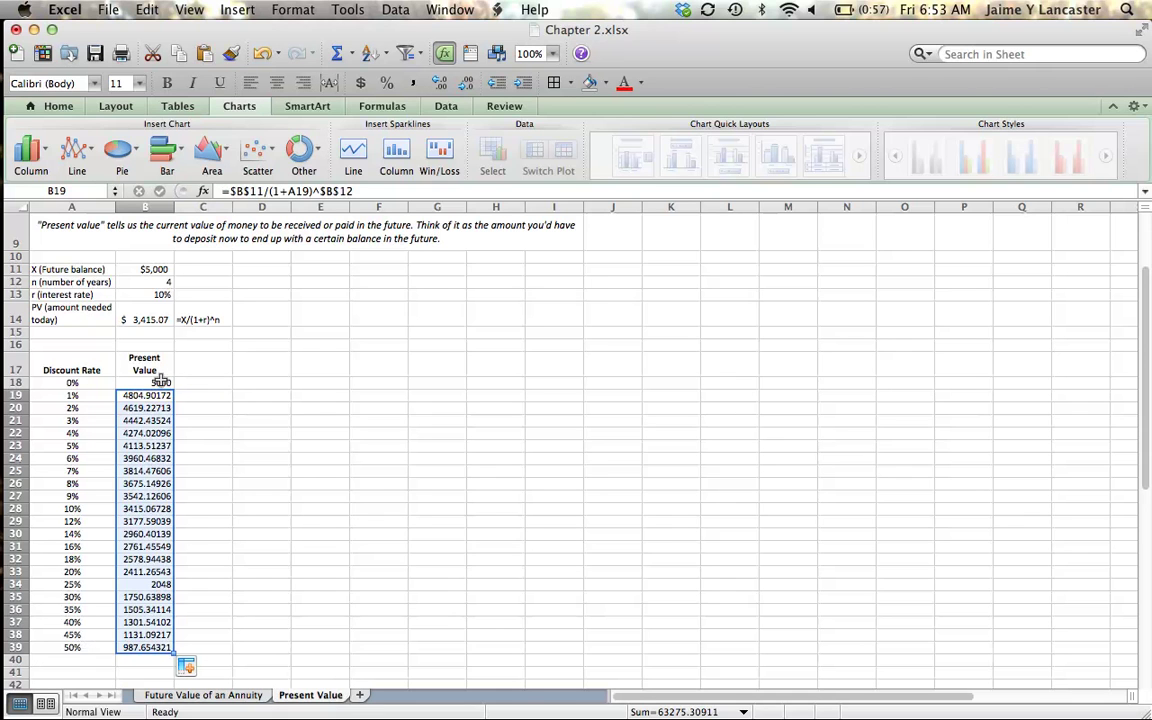
pyautogui.moveTo(152, 383); pyautogui.dragTo(155, 647)
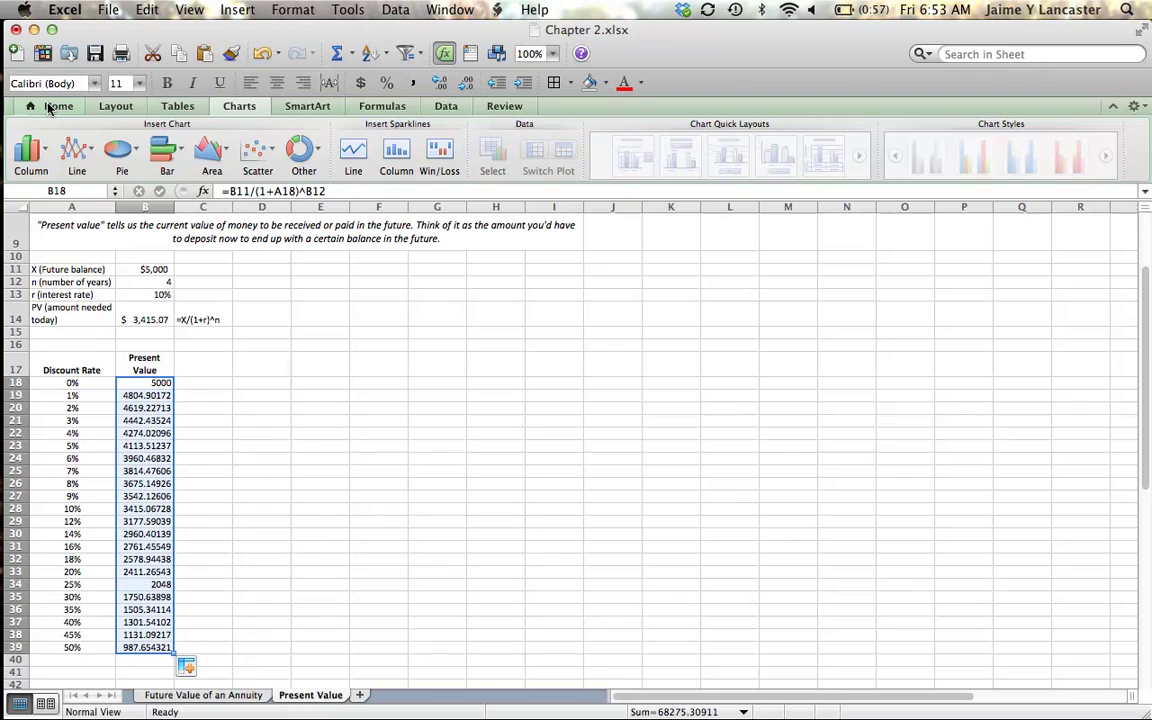
pyautogui.click(52, 104)
pyautogui.click(560, 167)
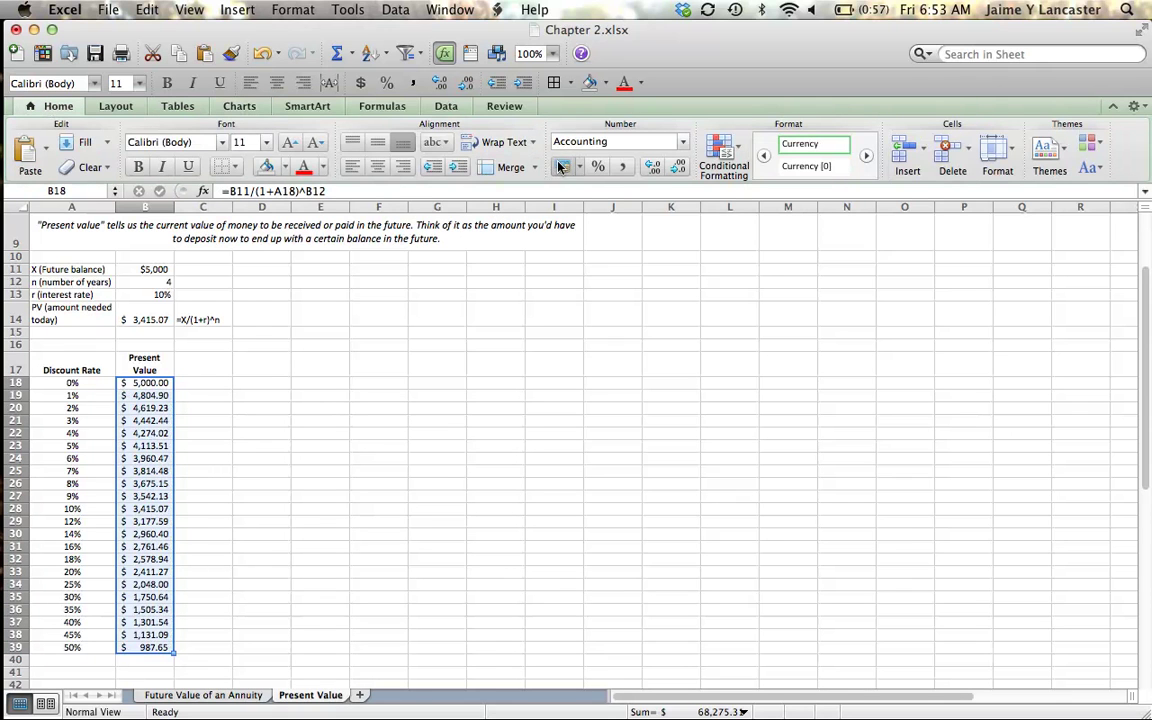
pyautogui.click(679, 167)
pyautogui.click(679, 167)
pyautogui.click(471, 443)
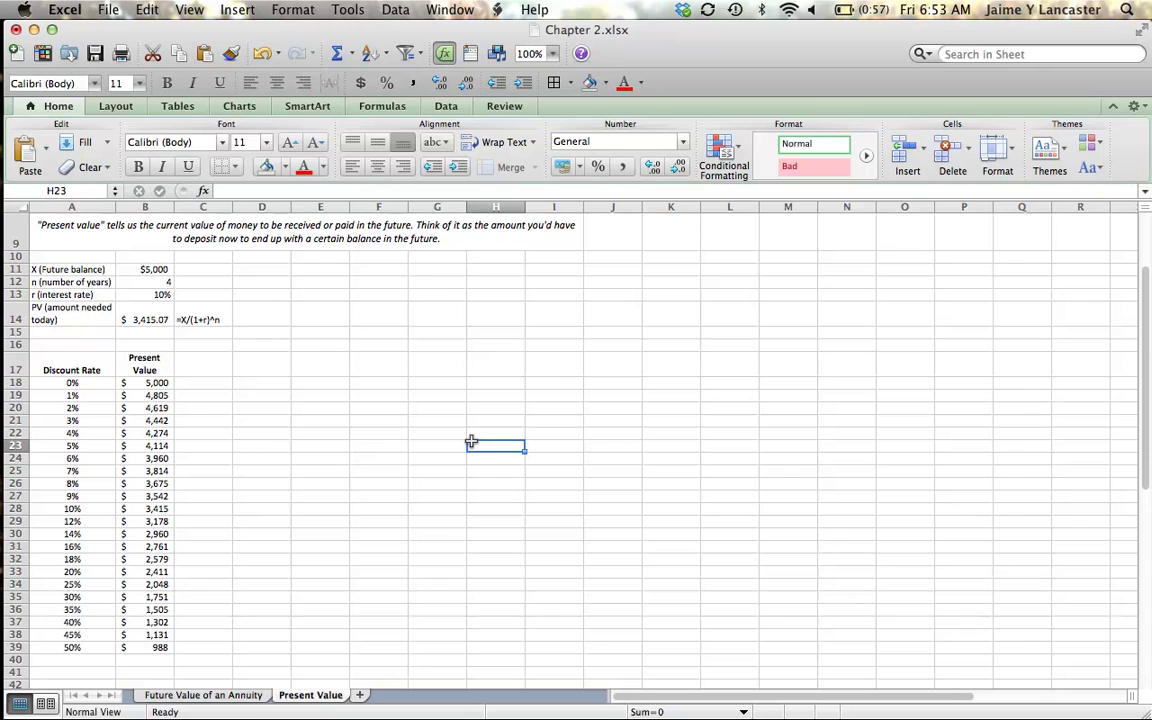
pyautogui.click(157, 647)
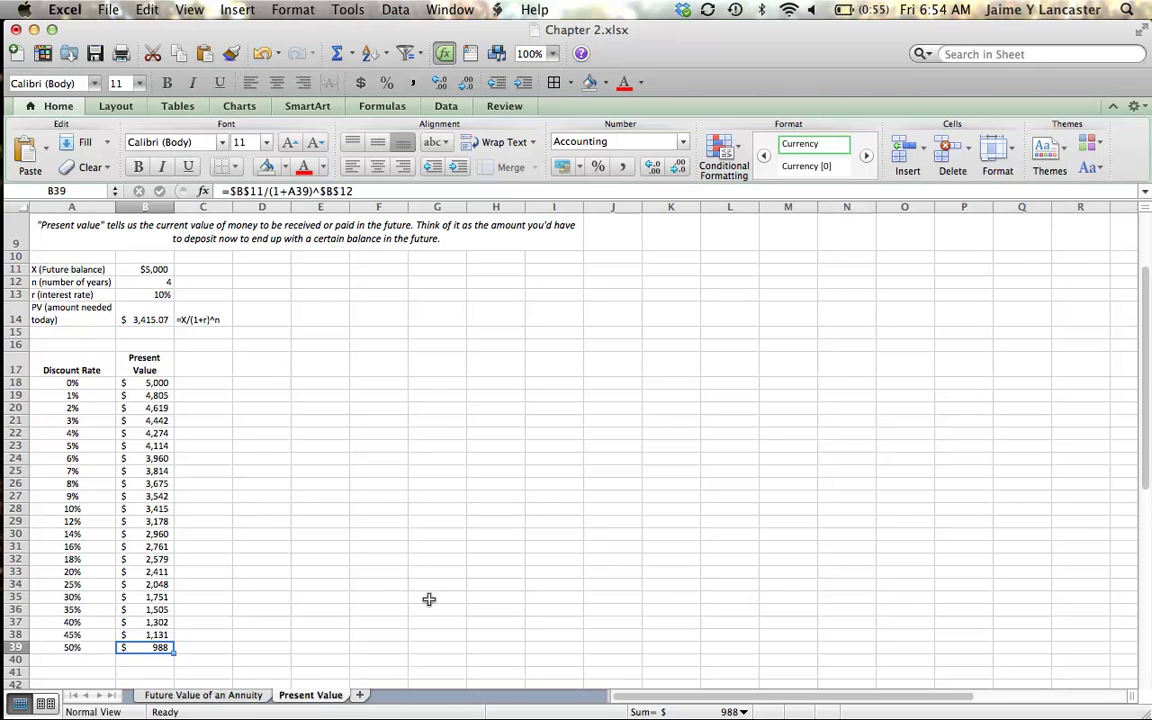
# Plot A18:B39 as a smooth-line scatter chart and delete its Series1 legend
pyautogui.click(86, 384)
pyautogui.moveTo(86, 384); pyautogui.dragTo(144, 649)
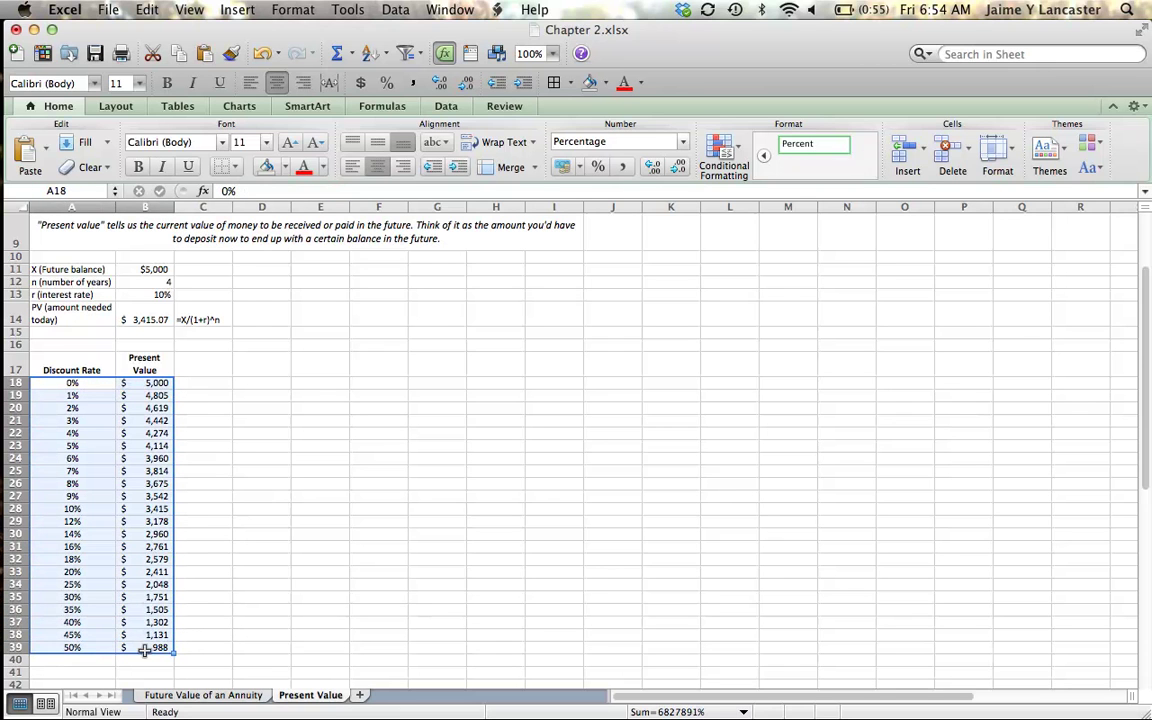
pyautogui.click(248, 106)
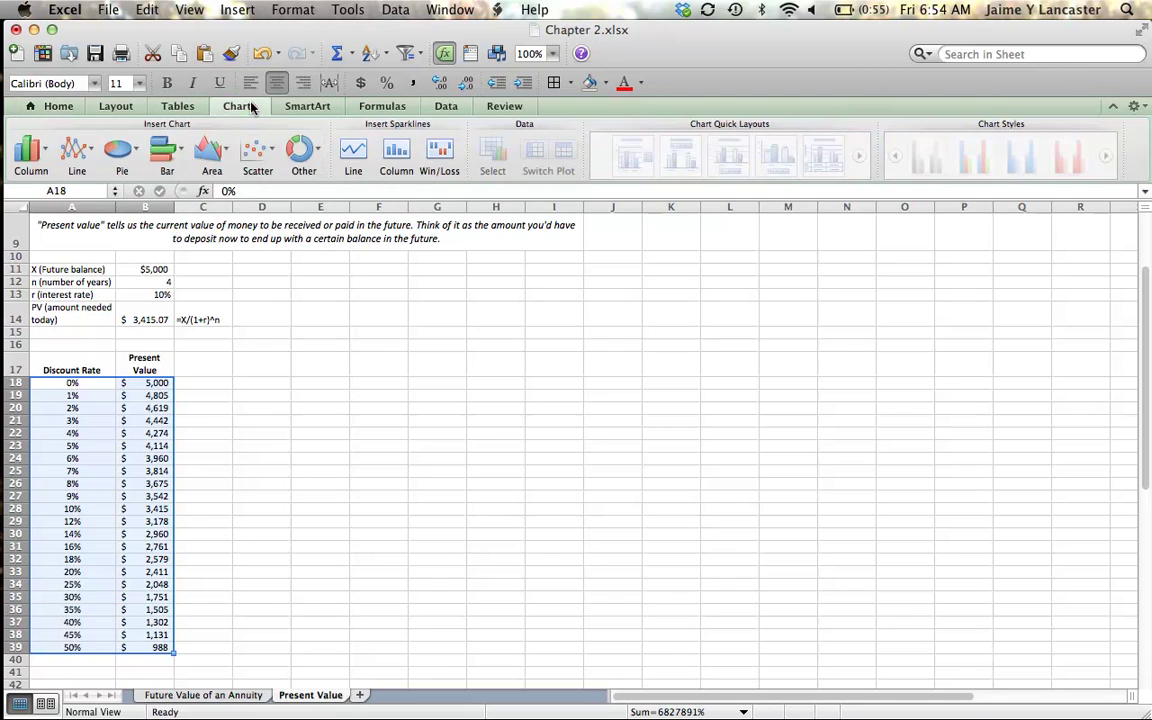
pyautogui.click(272, 152)
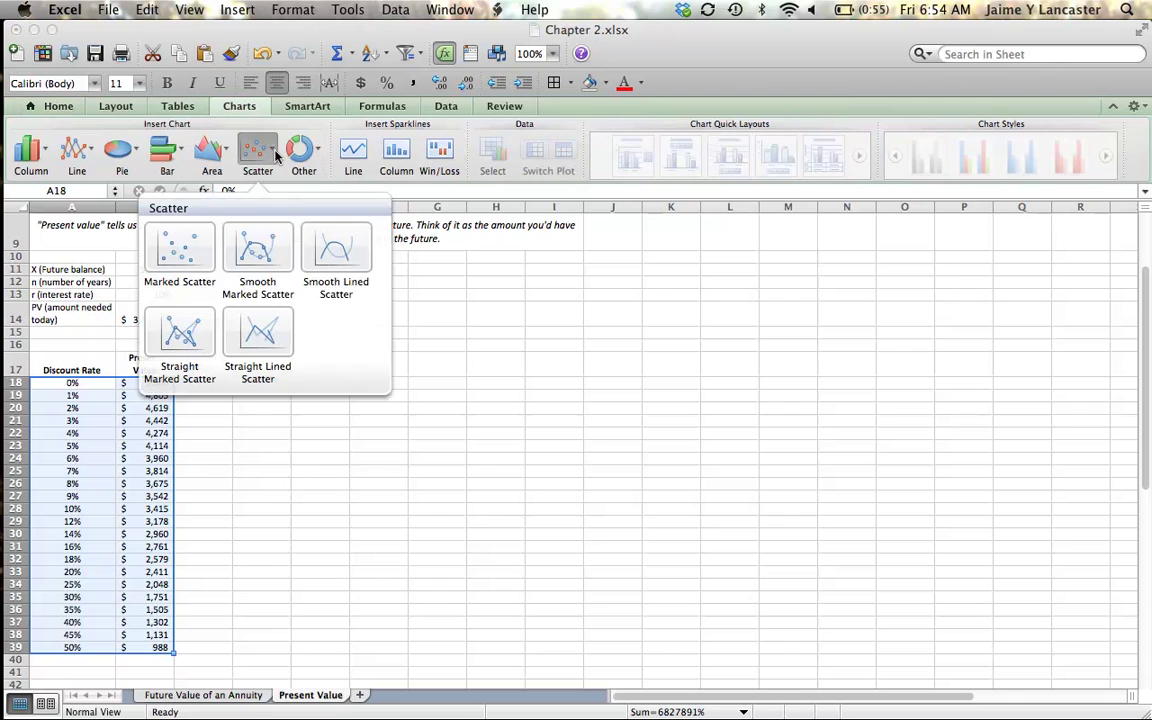
pyautogui.click(335, 258)
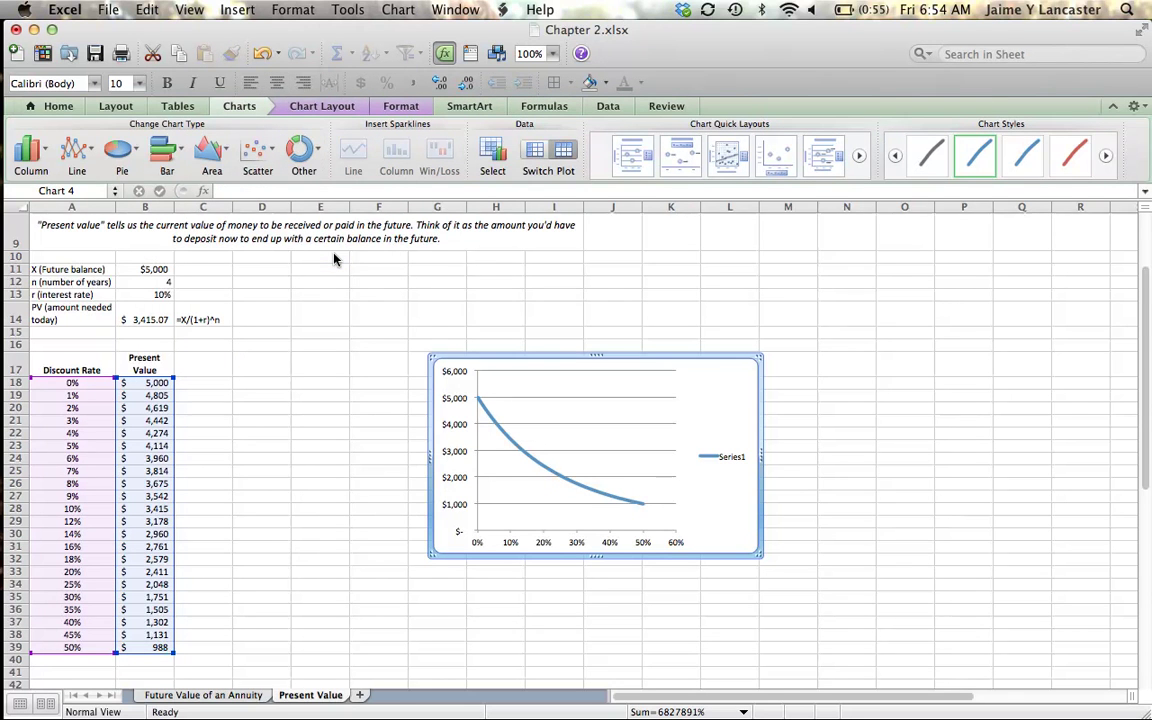
pyautogui.click(729, 459)
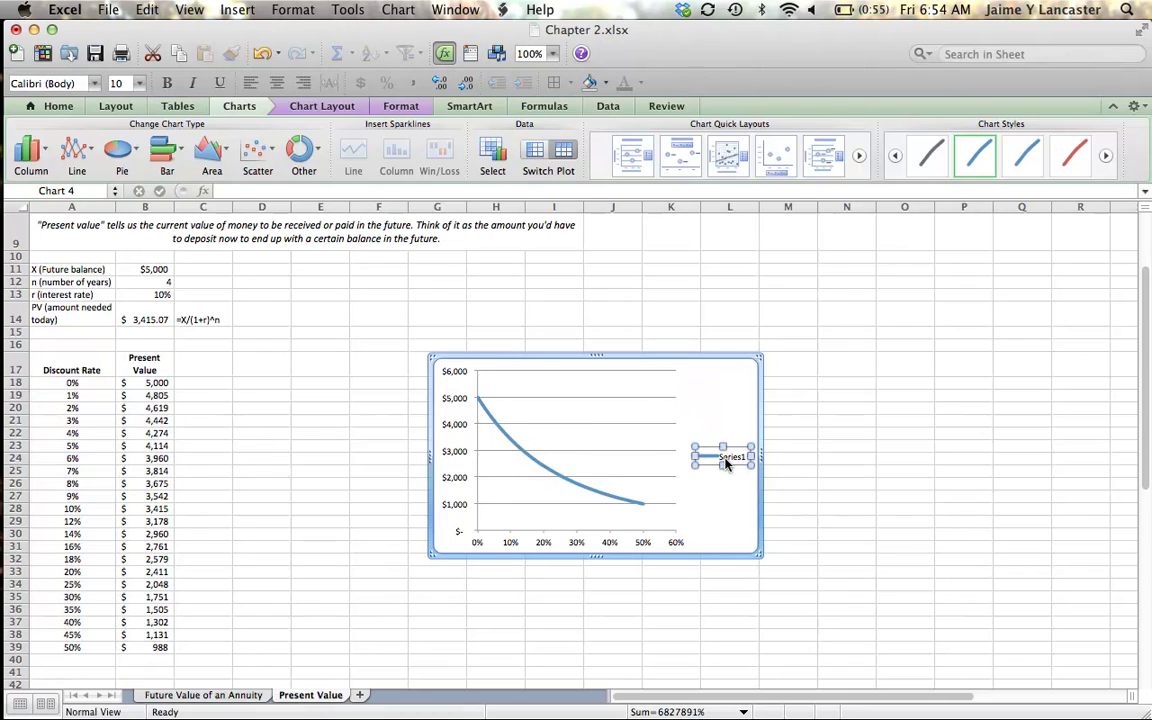
pyautogui.press('Delete')
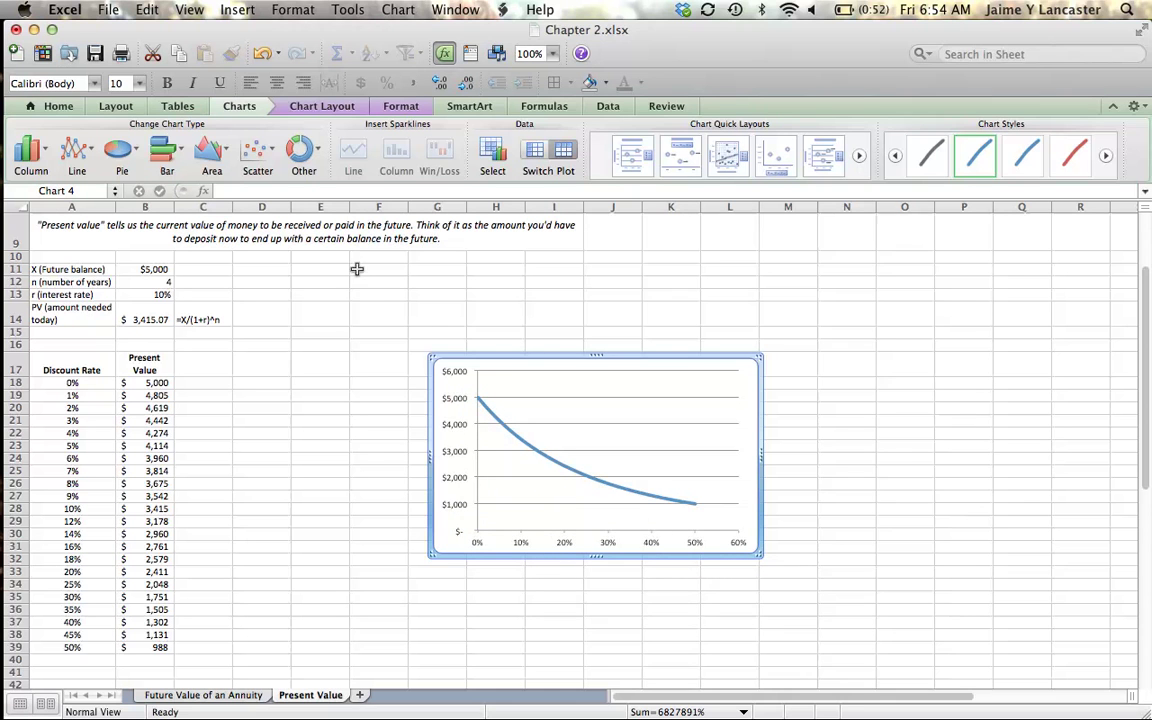
# Apply the first quick layout and title the chart 'Present Value of $5,000 at Various Discount Rates'
pyautogui.click(629, 156)
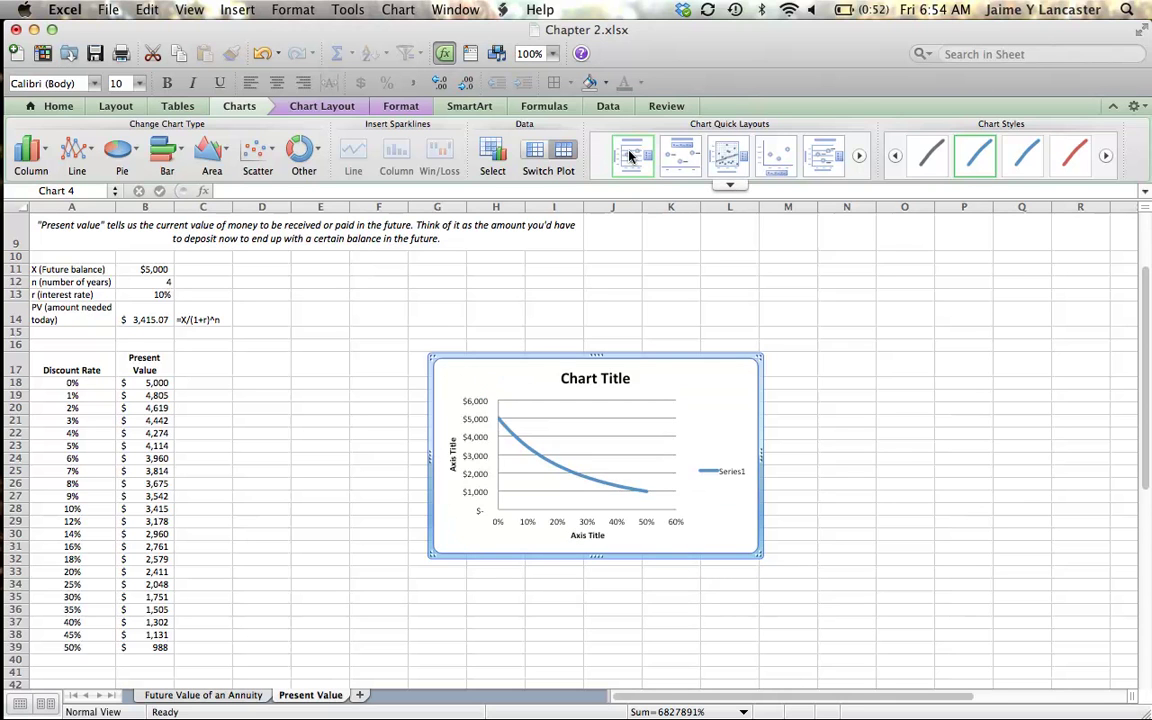
pyautogui.click(588, 375)
pyautogui.write('P')
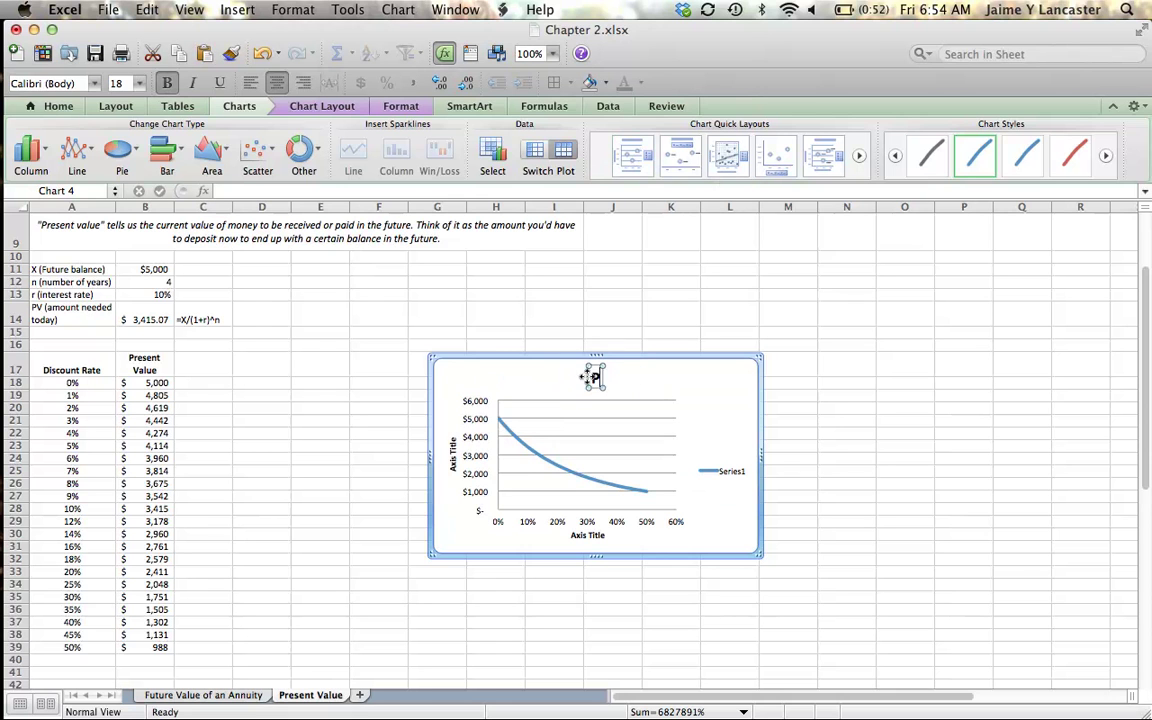
pyautogui.write('resent Valu')
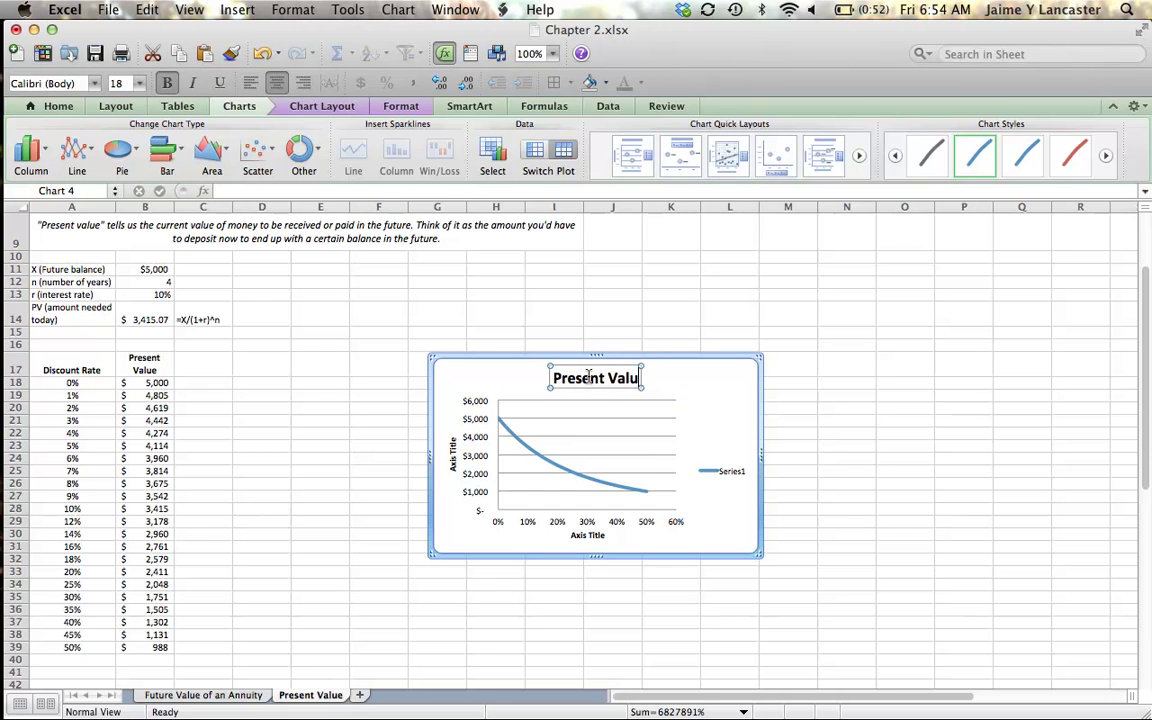
pyautogui.write('e of $5')
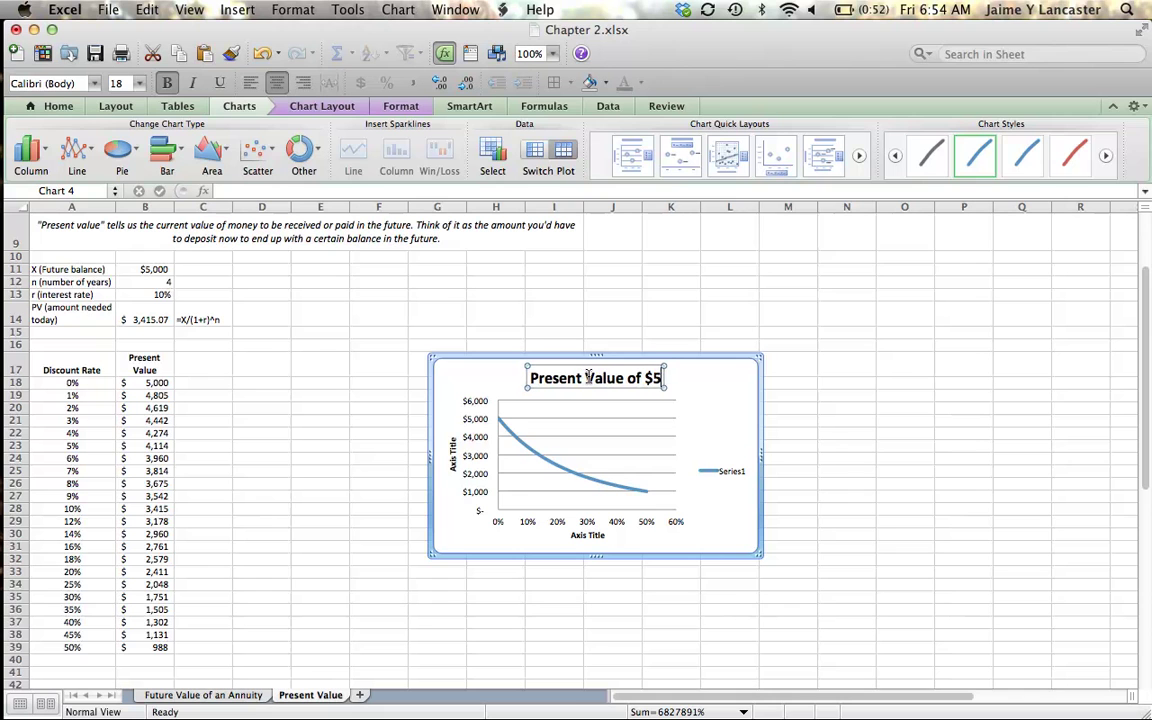
pyautogui.write(',000 at')
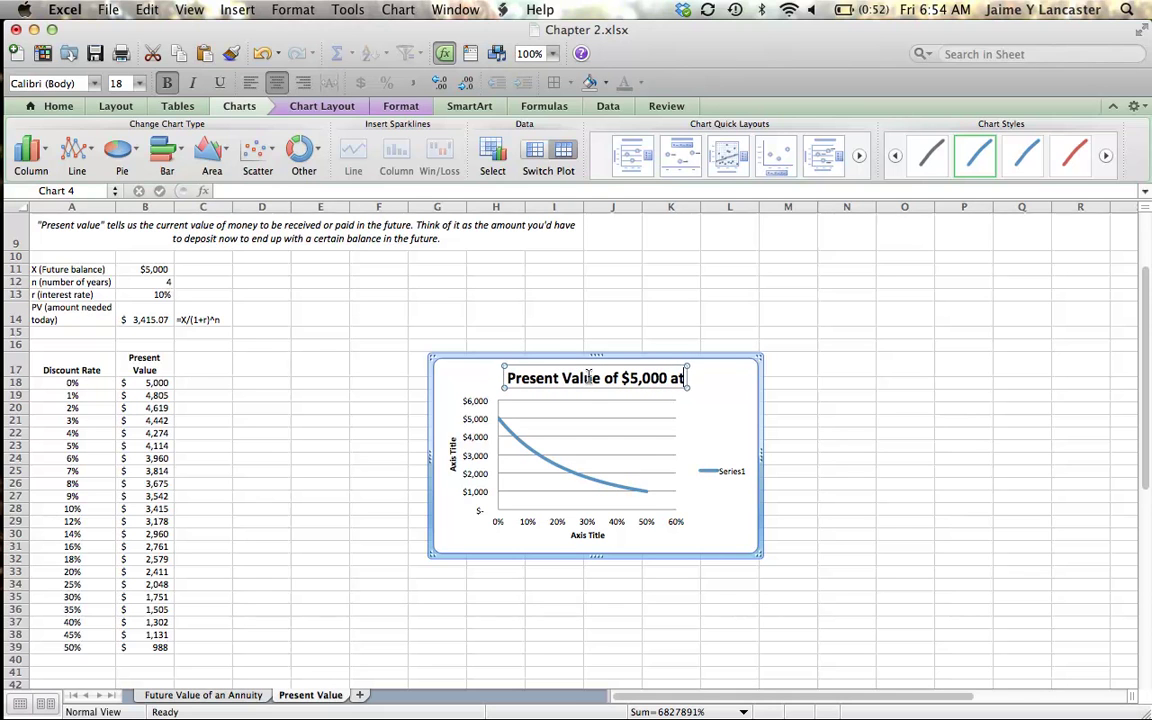
pyautogui.write(' Various Di')
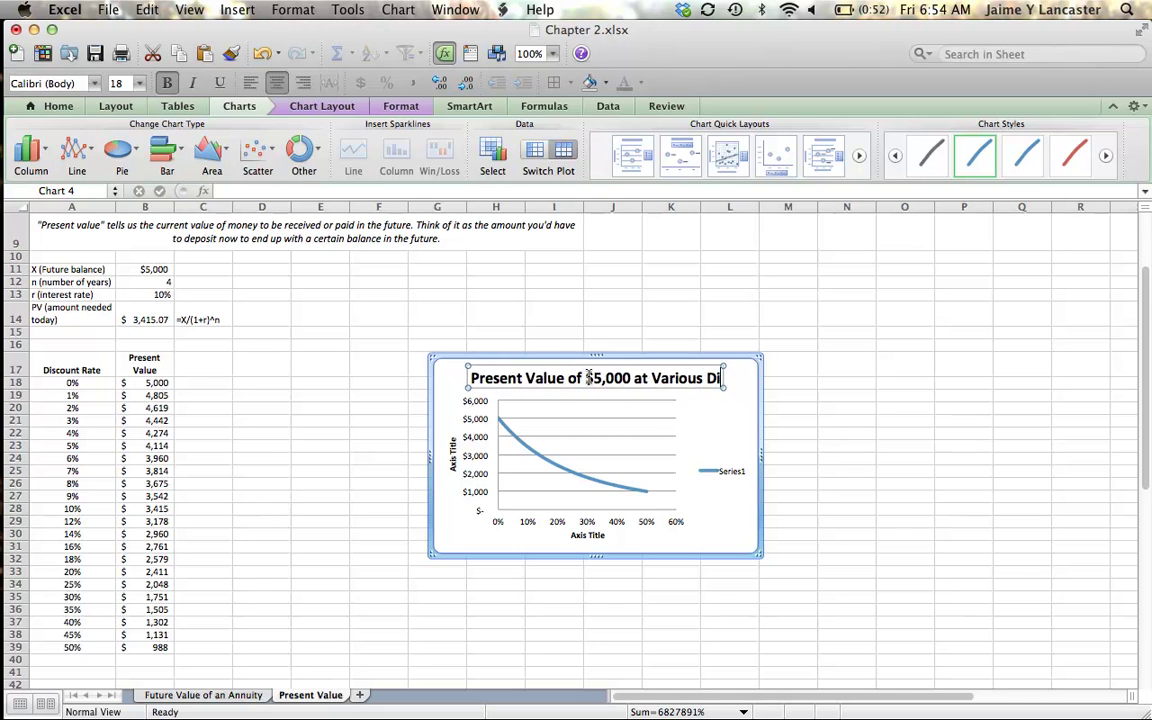
pyautogui.write('scount Rates')
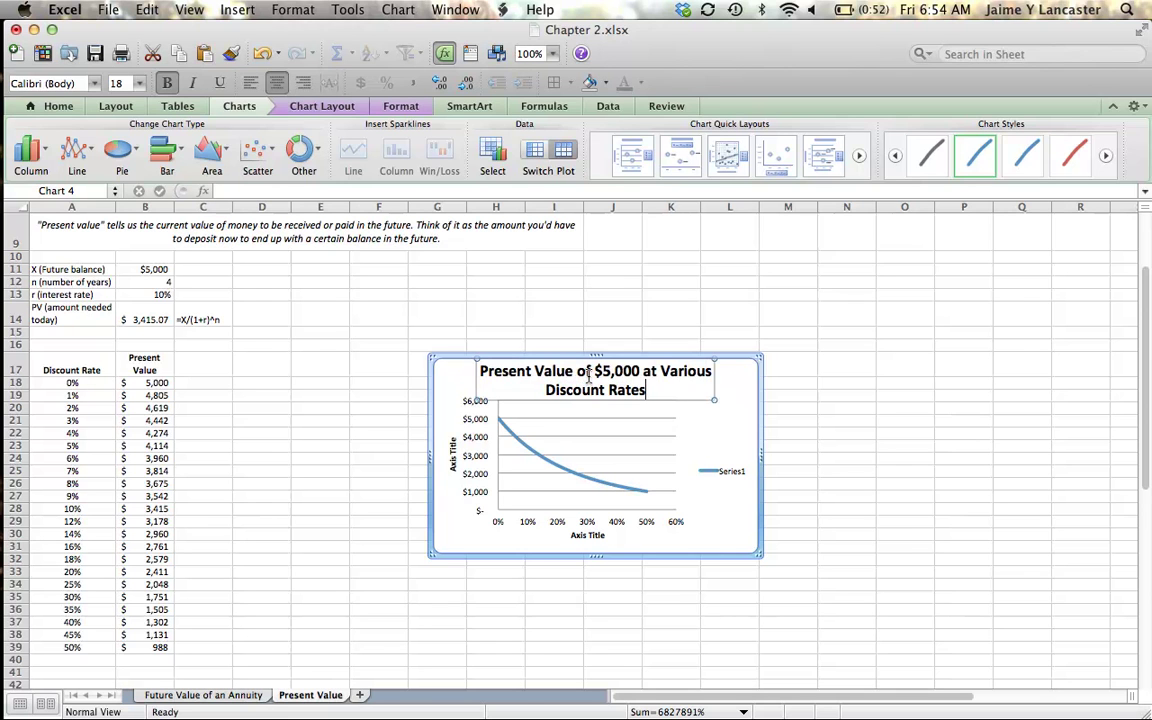
pyautogui.press('Escape')
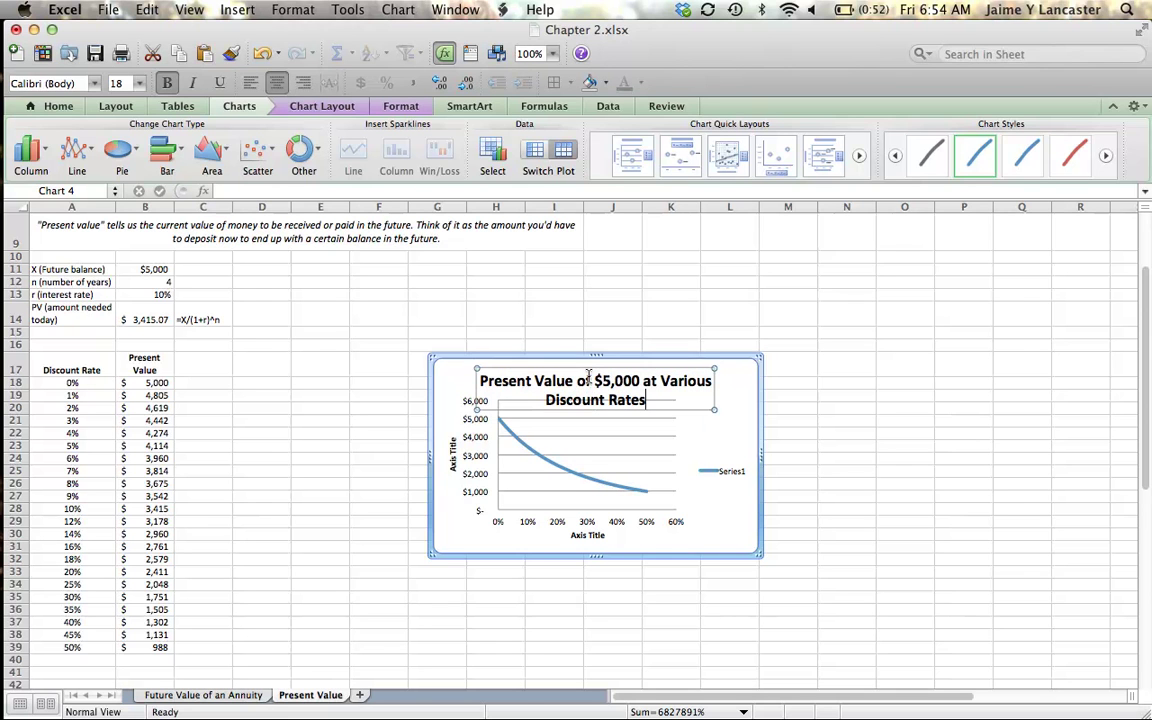
# Title the axes 'Present Value' and 'Discount Rate' and delete the legend
pyautogui.click(454, 446)
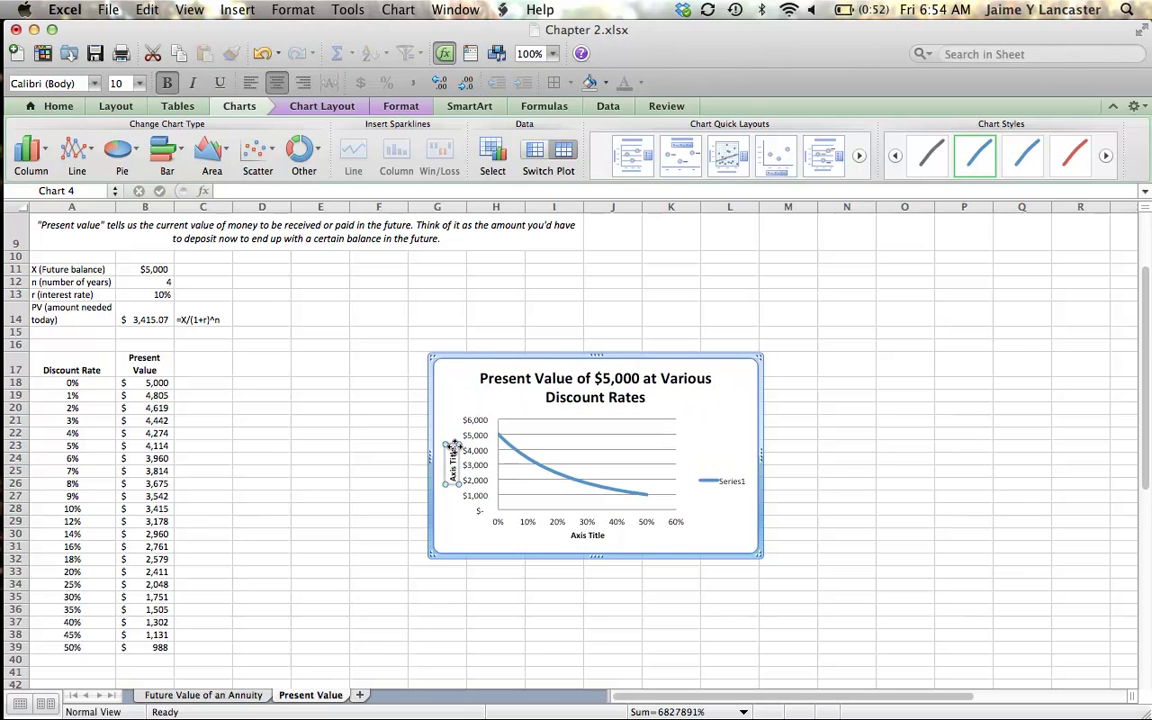
pyautogui.write('Present Value')
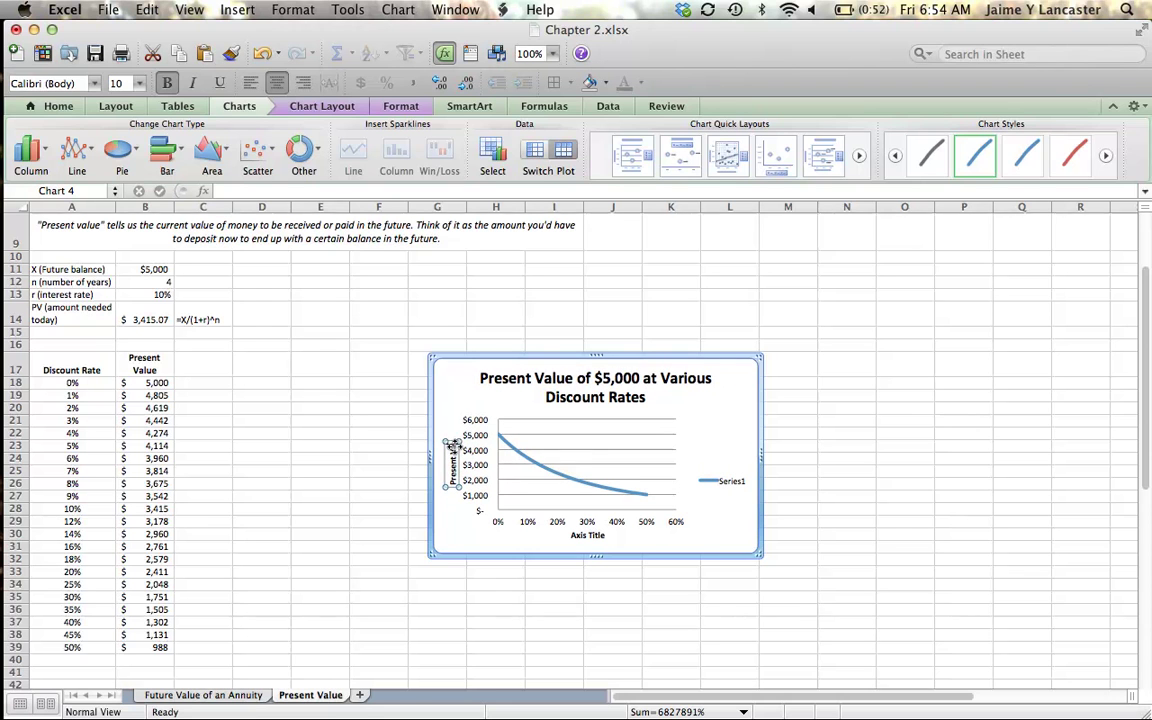
pyautogui.click(584, 536)
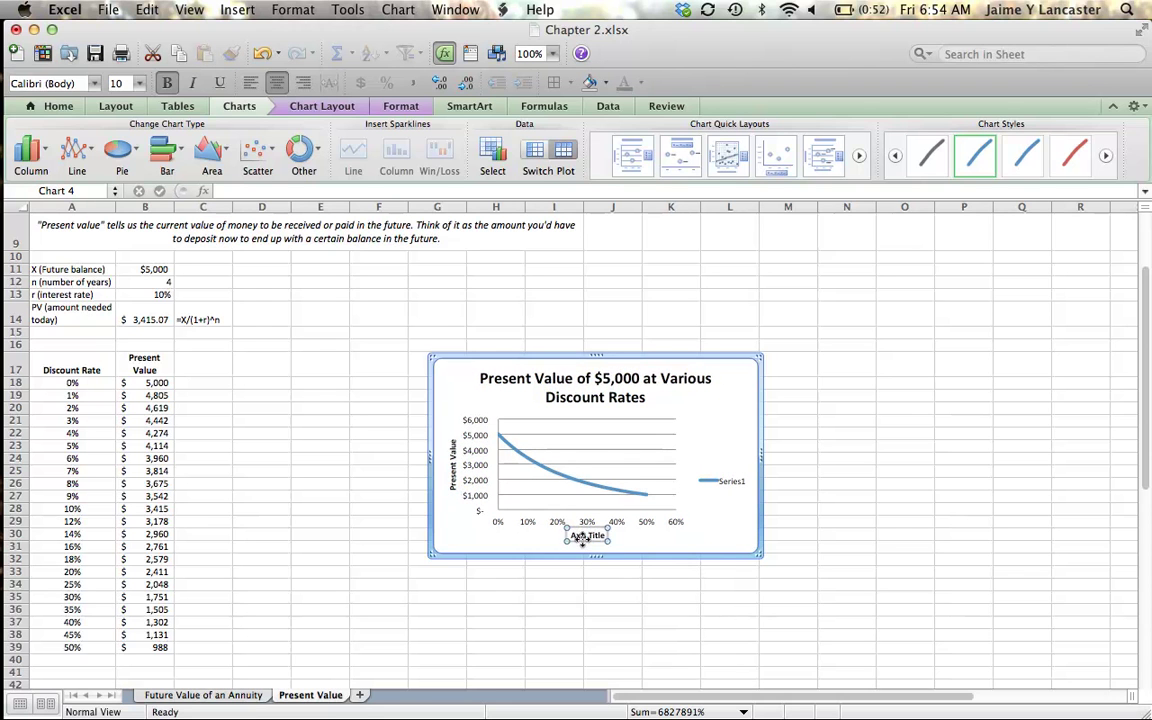
pyautogui.write('Discount Rate')
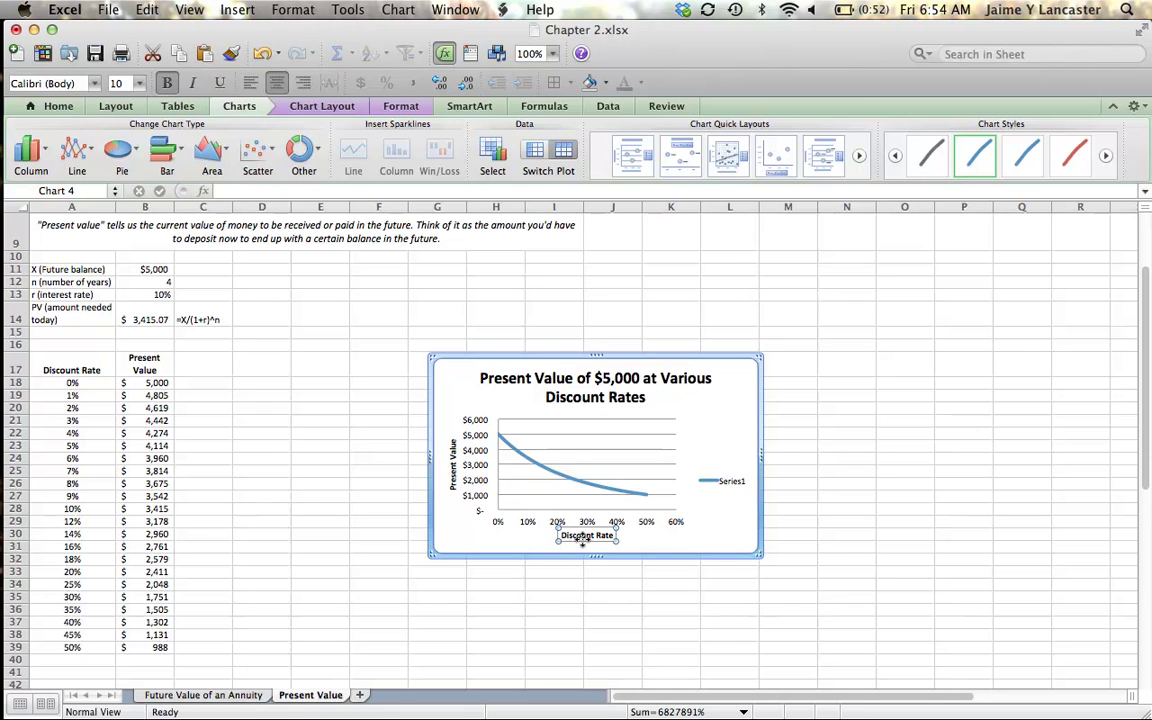
pyautogui.click(722, 484)
pyautogui.press('Delete')
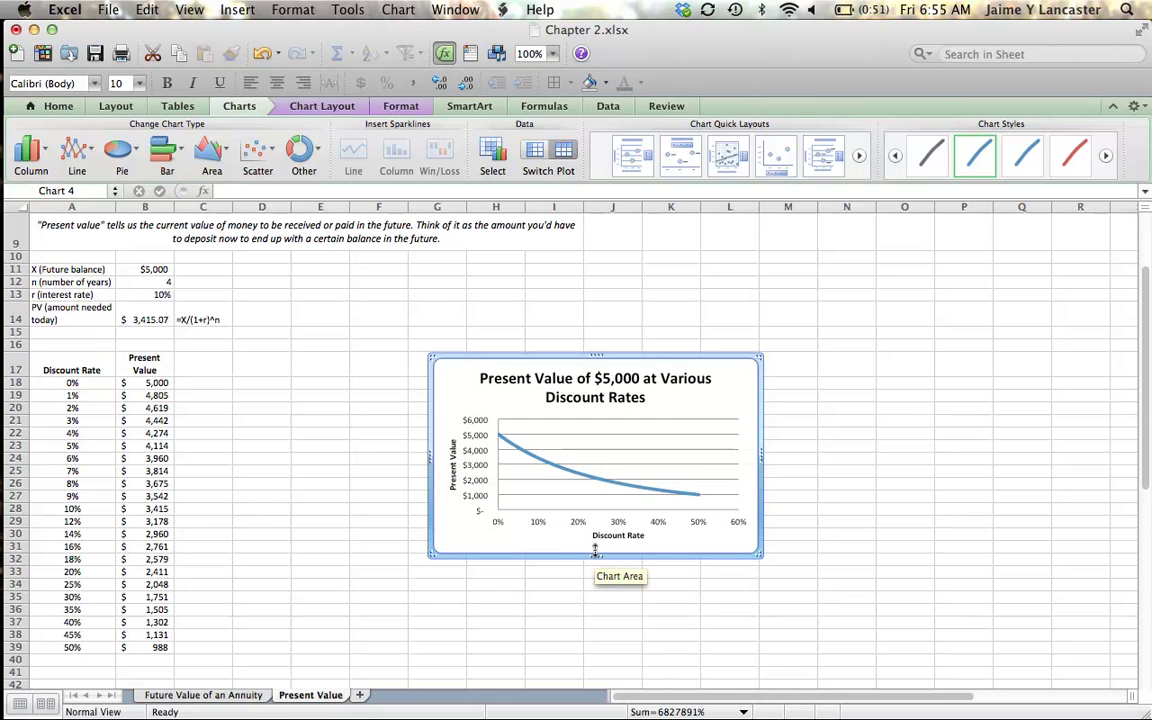
# Stretch the chart taller and move it left beside the discount-rate table
pyautogui.moveTo(595, 550); pyautogui.dragTo(594, 587)
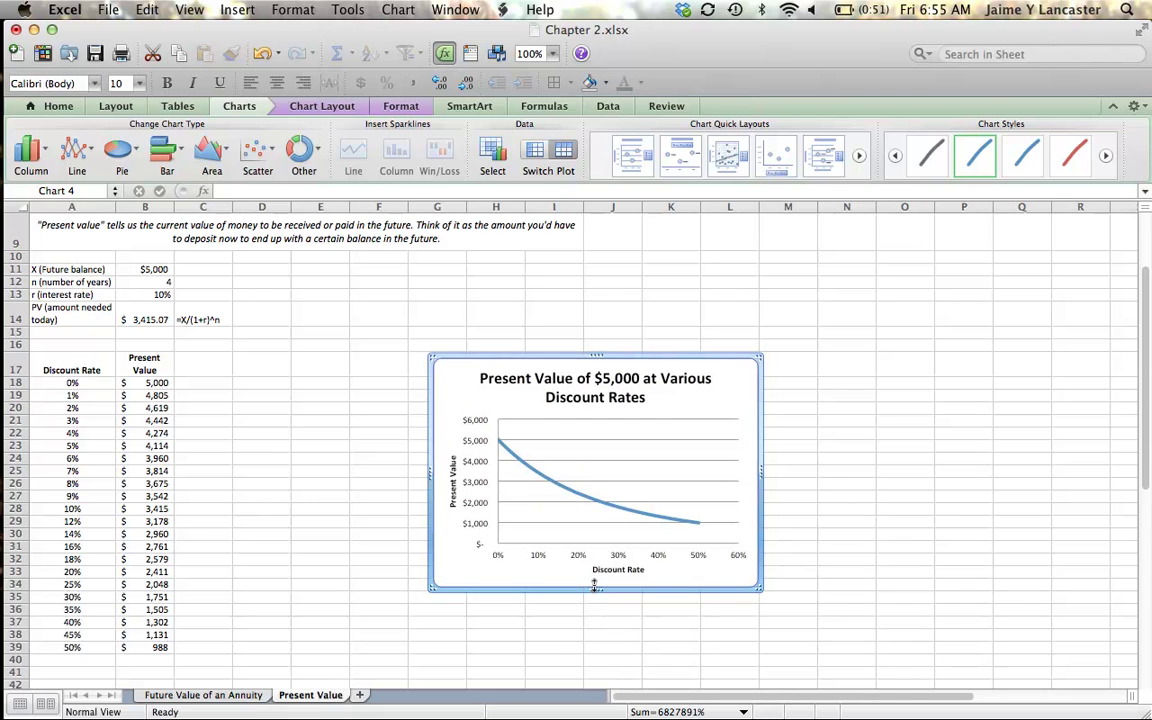
pyautogui.moveTo(447, 362); pyautogui.dragTo(233, 350)
pyautogui.click(320, 311)
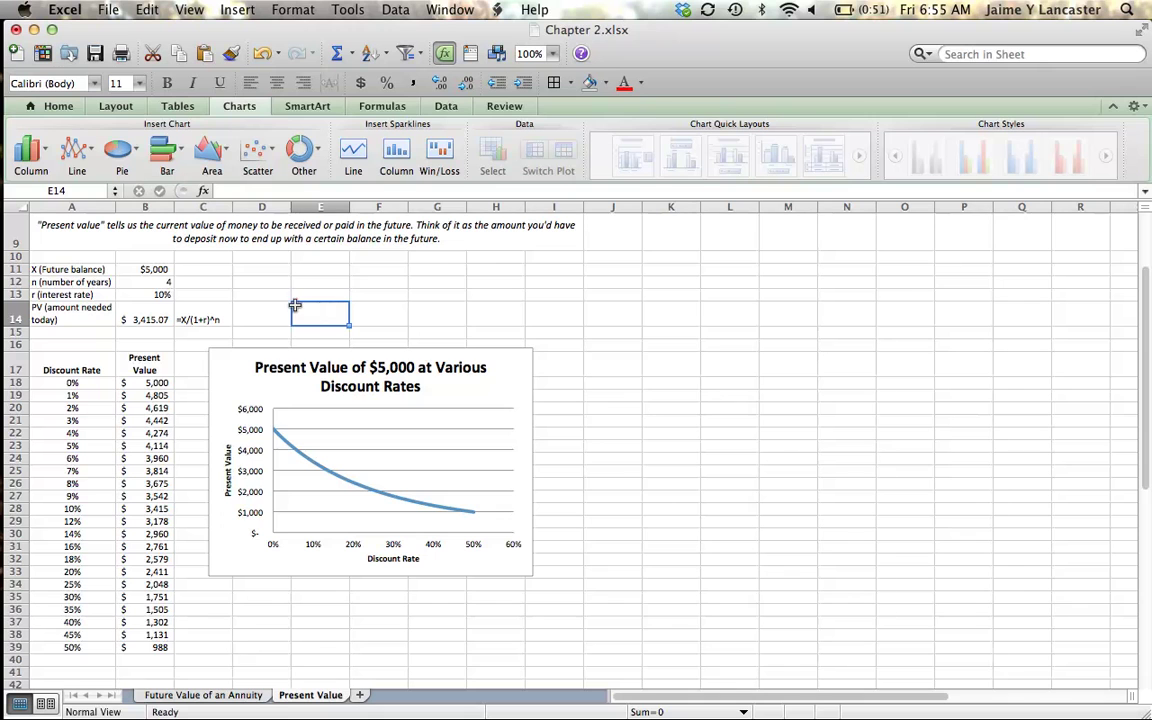
pyautogui.click(154, 319)
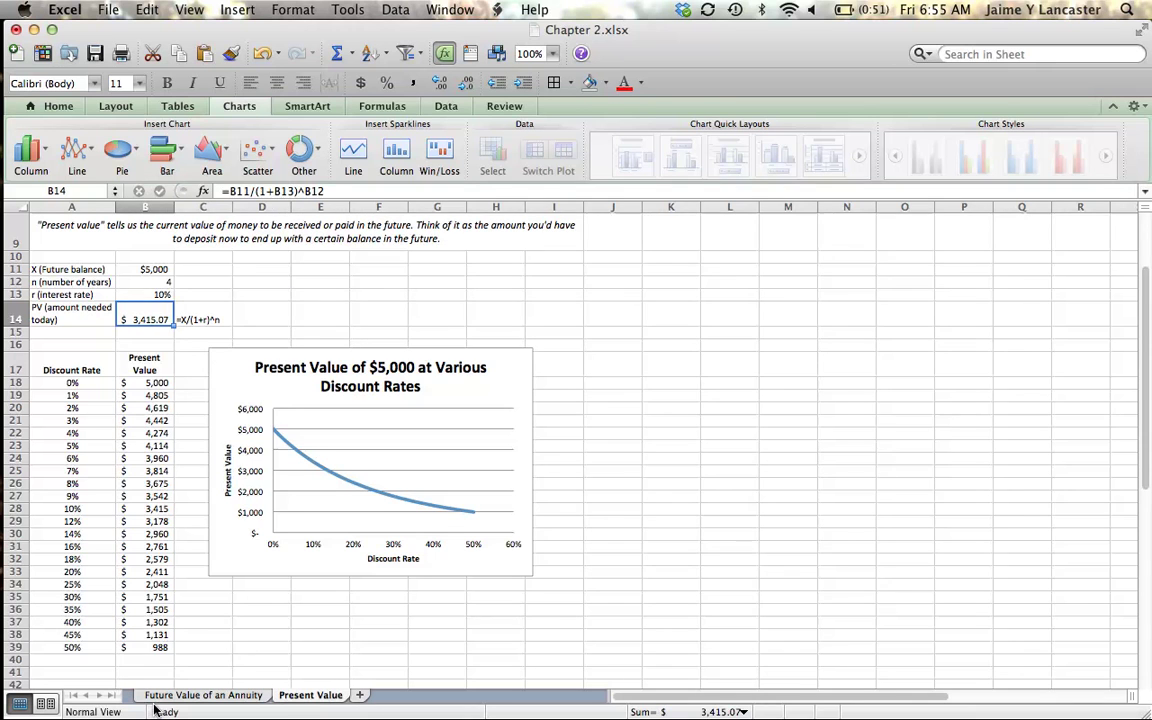